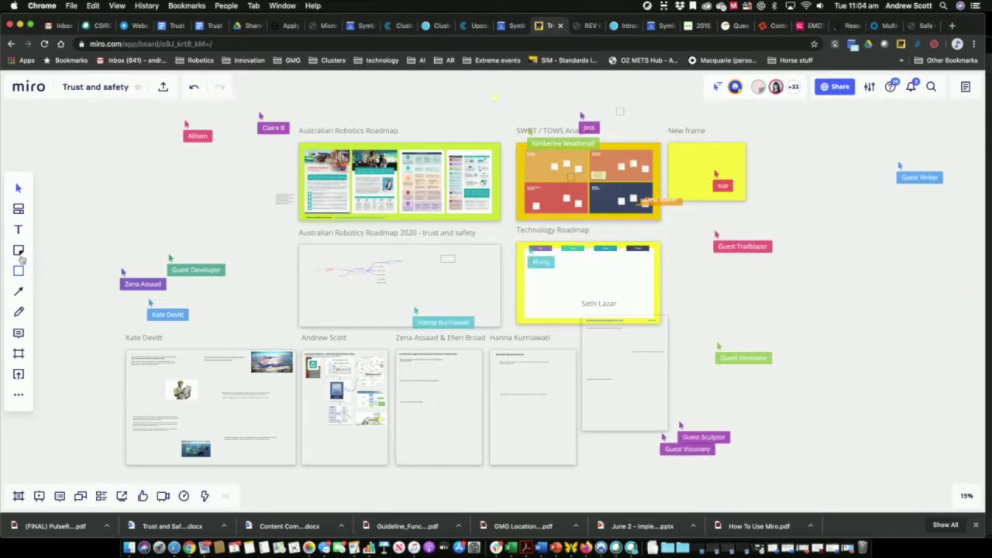
Place a light yellow sticky note on the empty canvas beside the robotics roadmap frames and write "idea" on it
{"action": "key", "text": "n"}
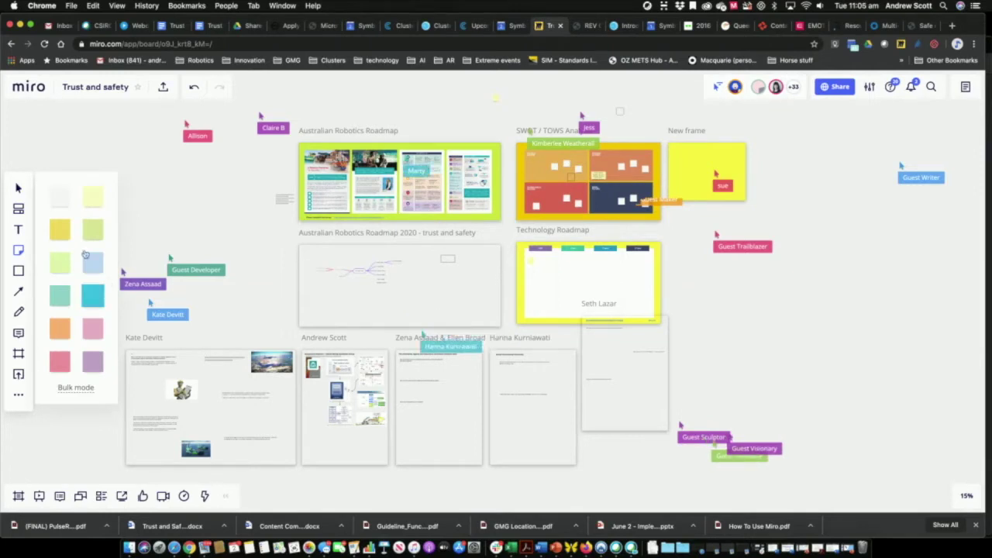
{"action": "left_click", "coordinate": [95, 203]}
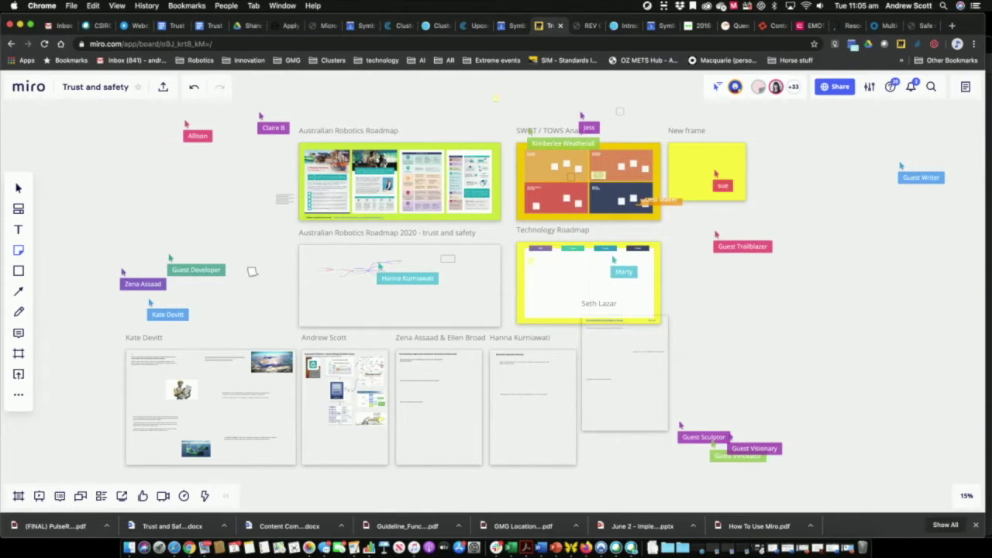
{"action": "left_click", "coordinate": [261, 255]}
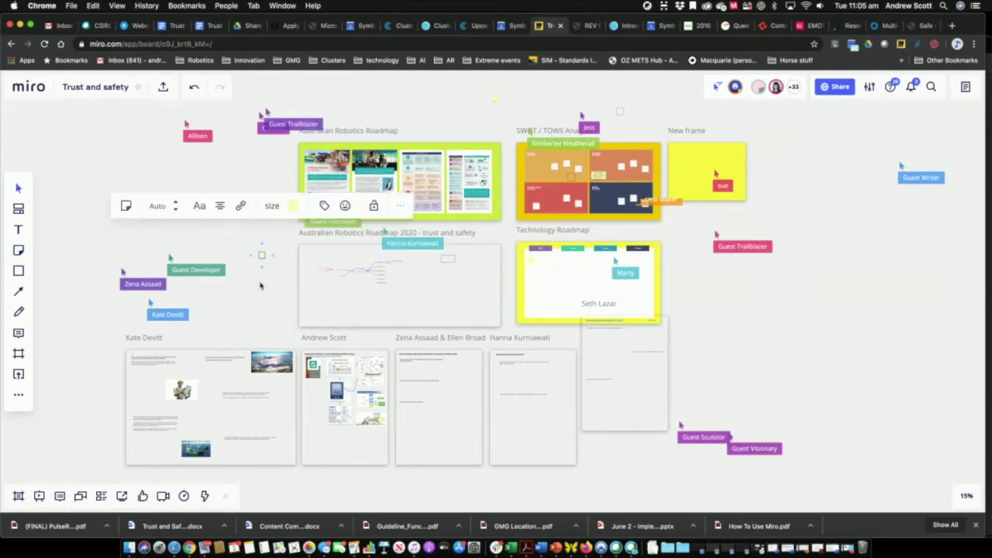
{"action": "scroll", "coordinate": [260, 287], "scroll_direction": "left", "scroll_amount": 2}
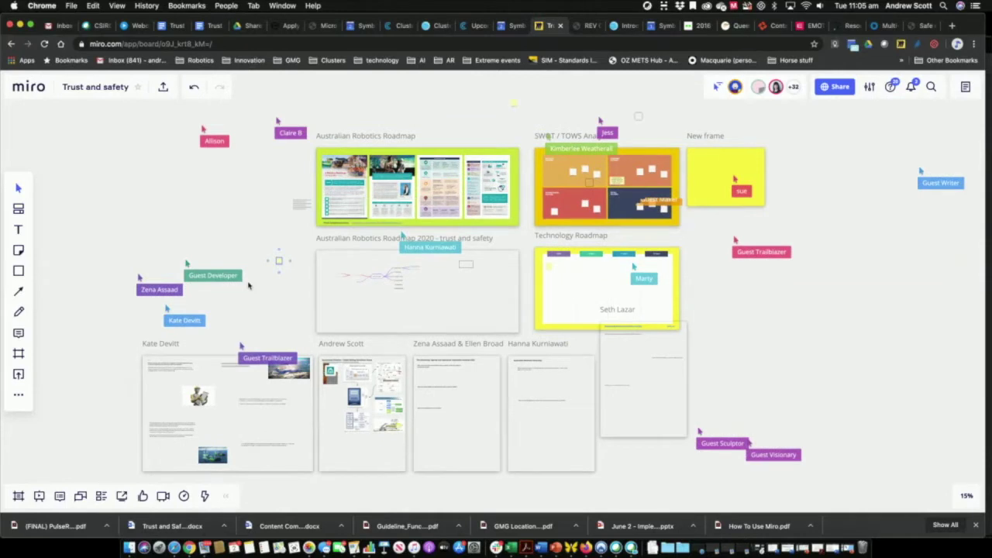
{"action": "scroll", "coordinate": [281, 264], "scroll_direction": "up", "scroll_amount": 10}
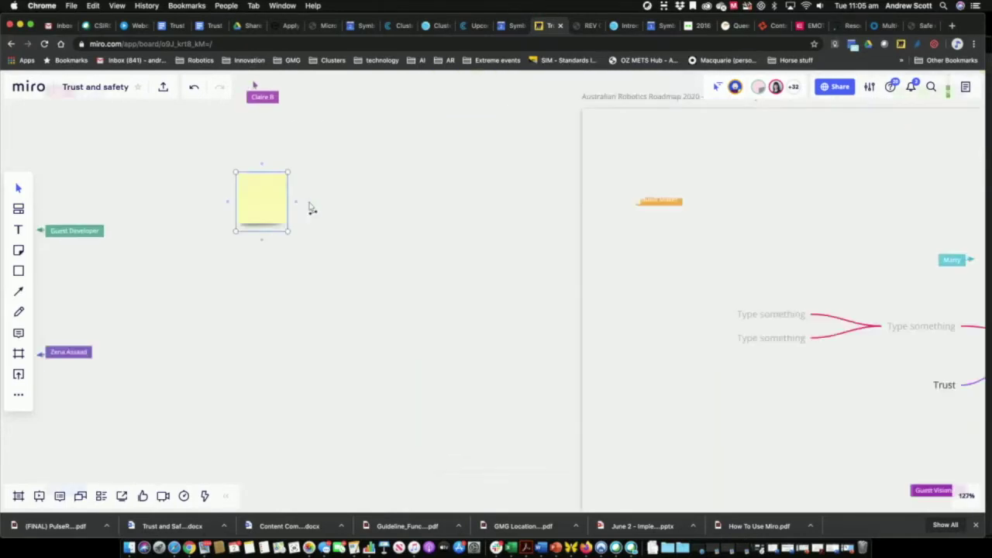
{"action": "scroll", "coordinate": [309, 208], "scroll_direction": "up", "scroll_amount": 2}
{"action": "type", "text": "idea"}
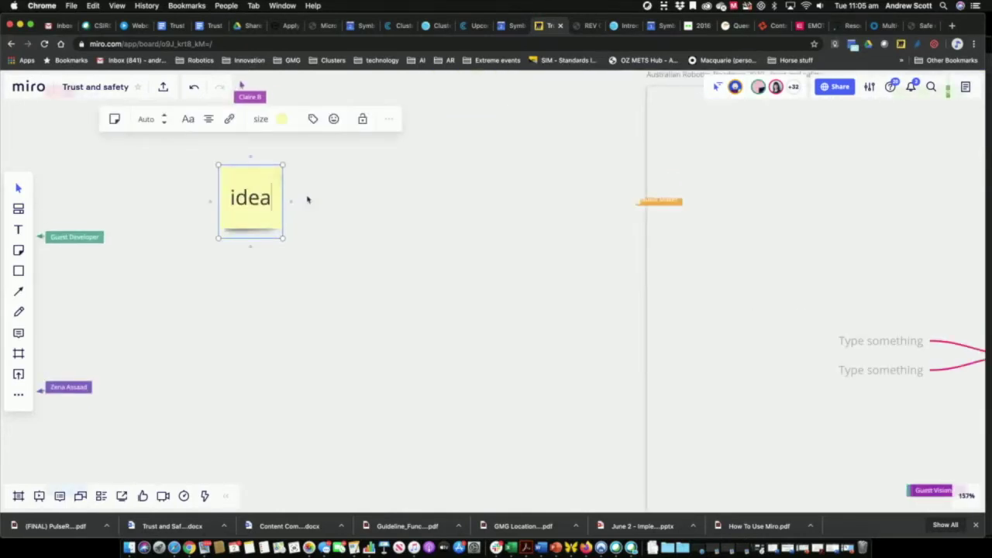
{"action": "left_click", "coordinate": [307, 200]}
Add the first of the recently used emojis to the "idea" sticky note
{"action": "left_click", "coordinate": [267, 209]}
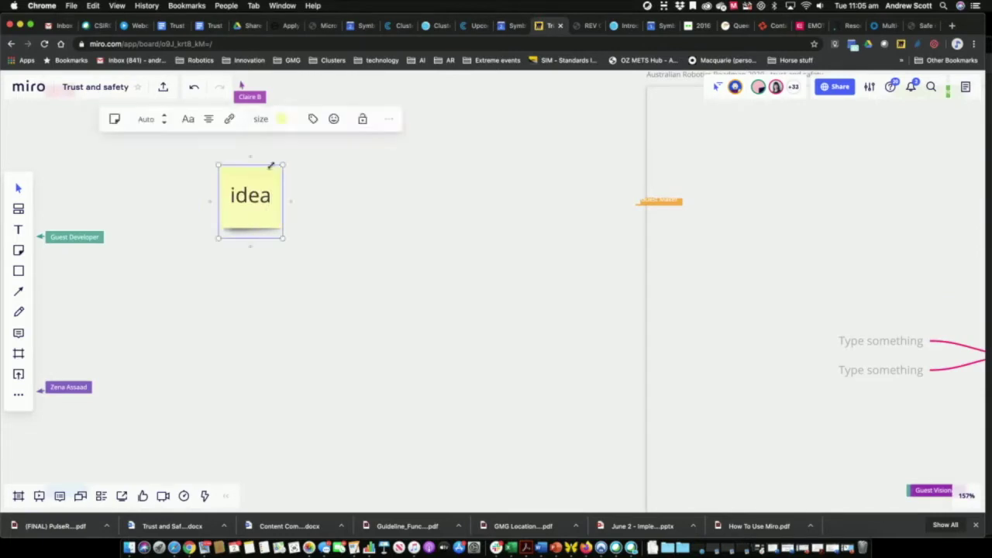
{"action": "left_click", "coordinate": [333, 119]}
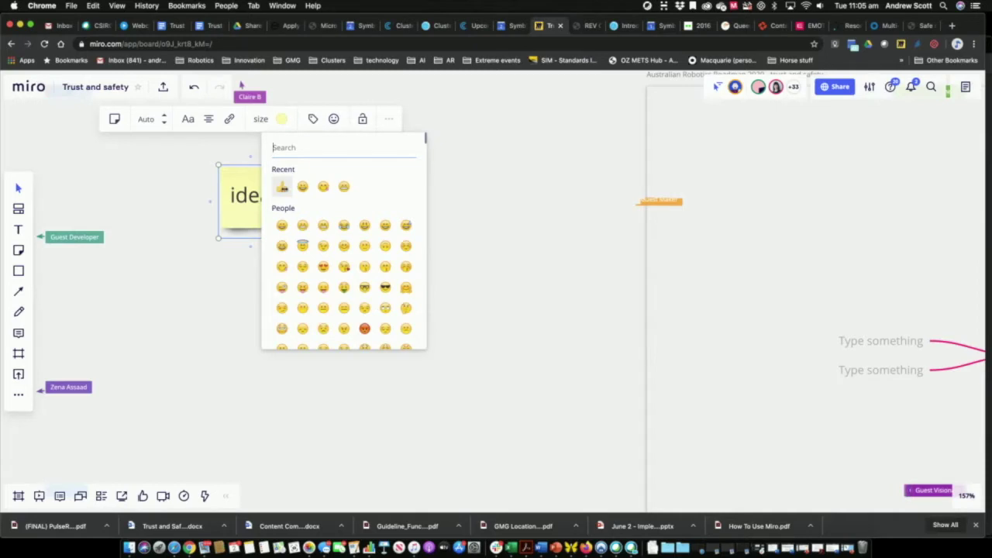
{"action": "left_click", "coordinate": [282, 187]}
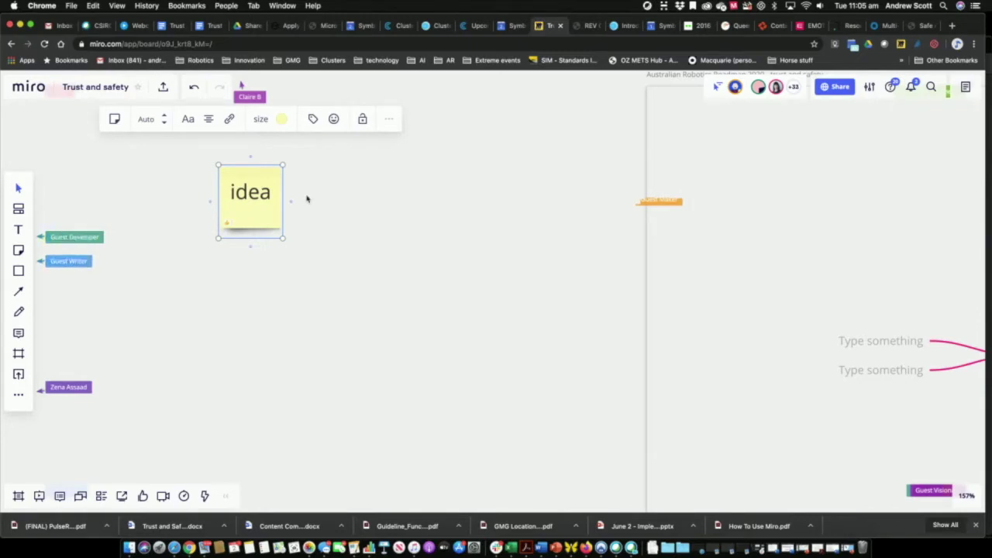
Add two blank yellow sticky notes, one directly beside the "idea" note and one diagonally below that
{"action": "key", "text": "Tab"}
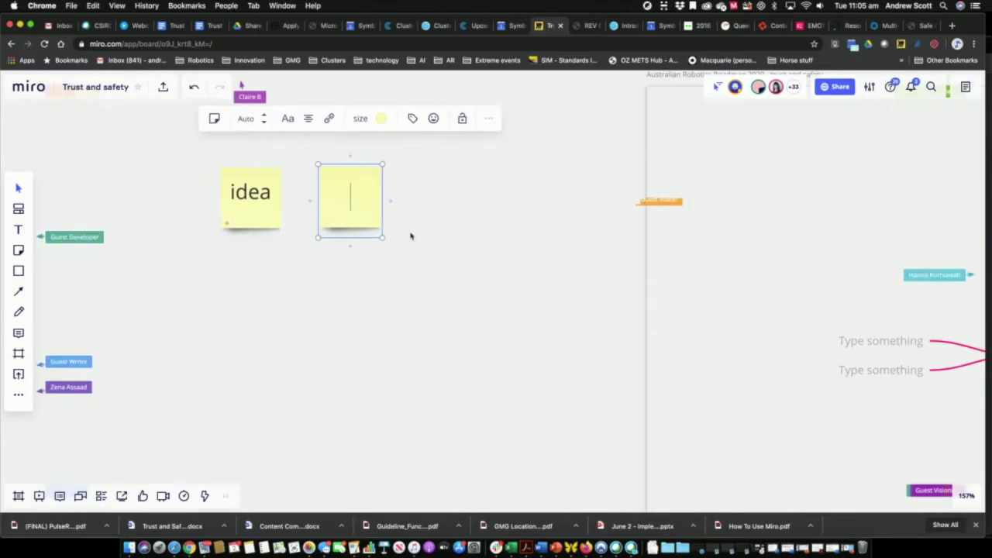
{"action": "left_click", "coordinate": [430, 256]}
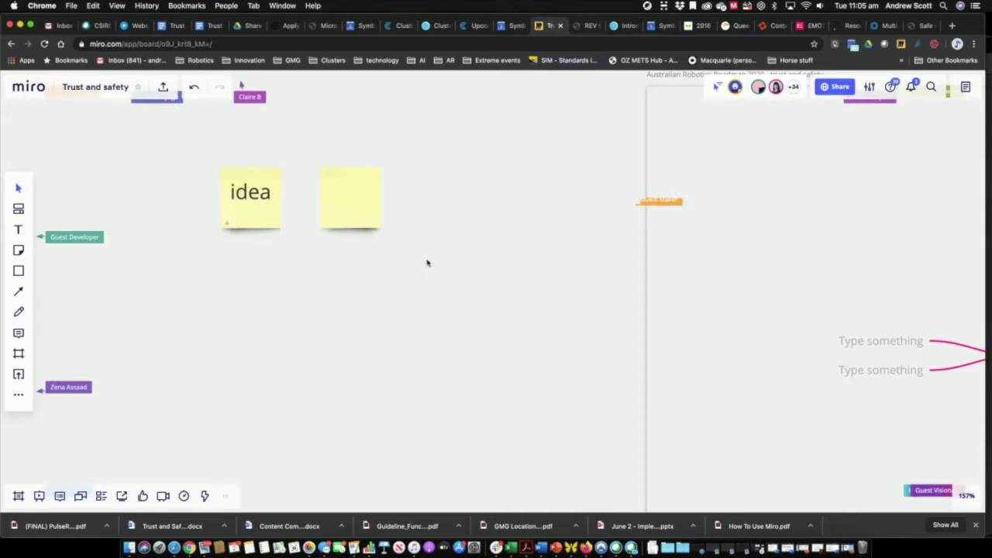
{"action": "double_click", "coordinate": [427, 262]}
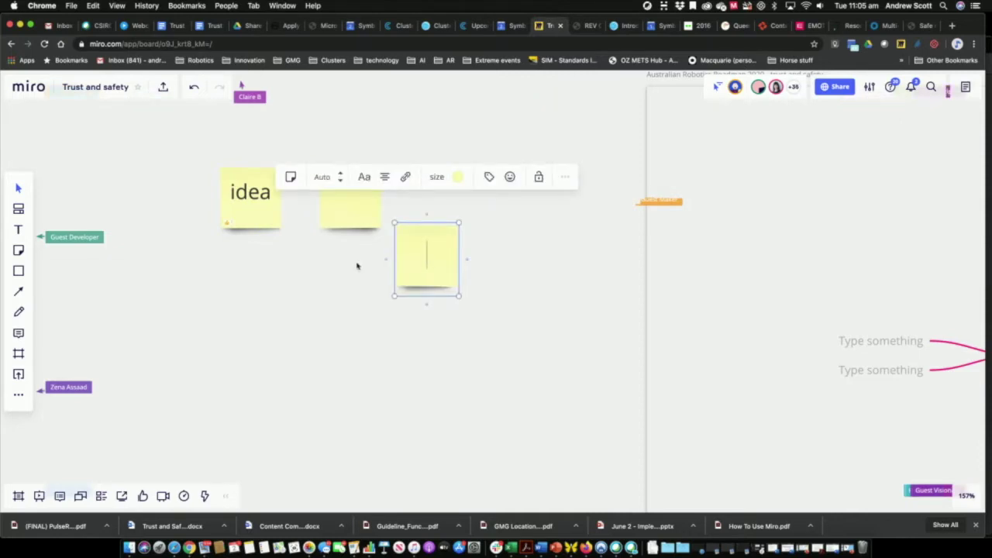
Examine the mind map in the "Australian Robotics Roadmap 2020 - trust and safety" frame and the frames around it
{"action": "scroll", "coordinate": [306, 243], "scroll_direction": "down", "scroll_amount": 2}
{"action": "scroll", "coordinate": [305, 244], "scroll_direction": "down", "scroll_amount": 5}
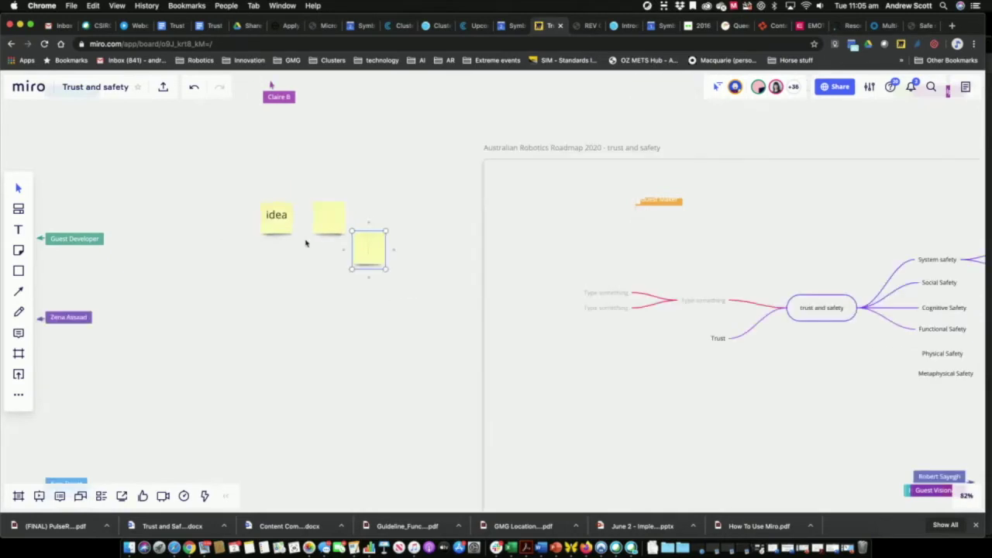
{"action": "scroll", "coordinate": [306, 243], "scroll_direction": "down", "scroll_amount": 5}
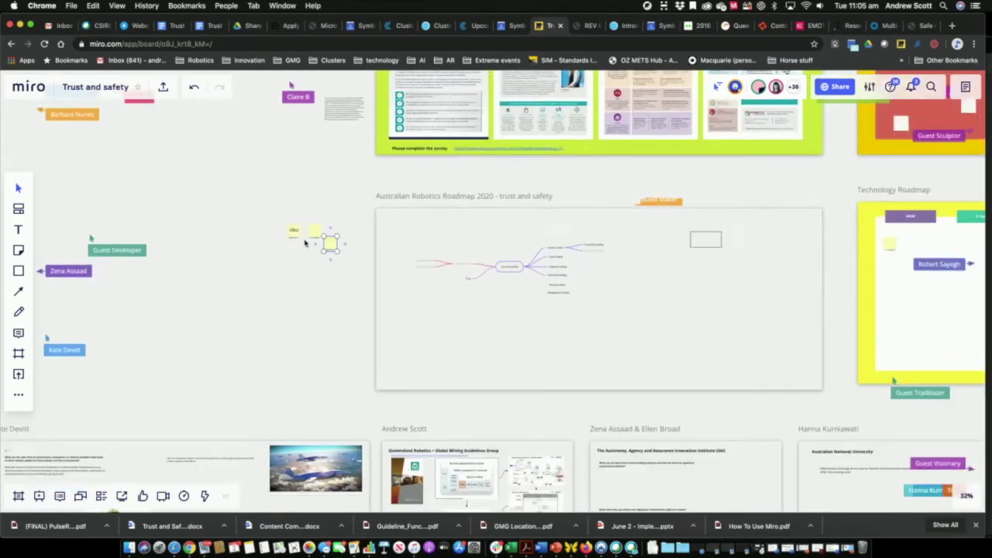
{"action": "scroll", "coordinate": [299, 256], "scroll_direction": "up", "scroll_amount": 1}
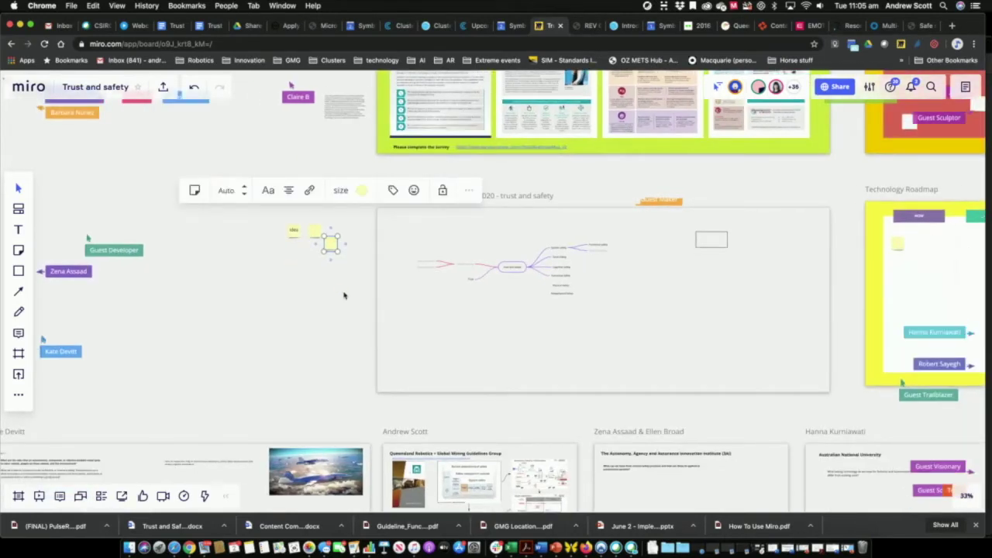
{"action": "scroll", "coordinate": [387, 302], "scroll_direction": "right", "scroll_amount": 3}
{"action": "scroll", "coordinate": [387, 302], "scroll_direction": "down", "scroll_amount": 2}
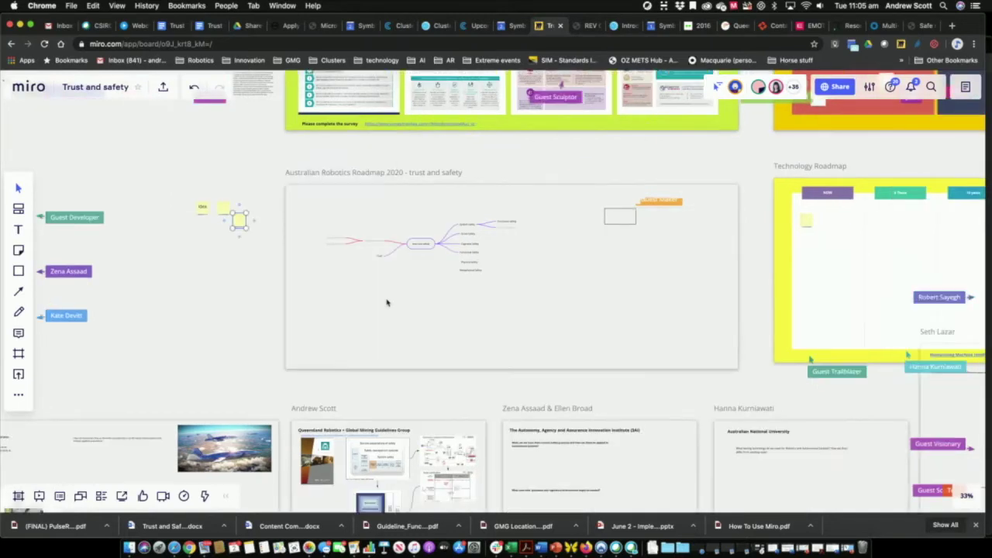
{"action": "scroll", "coordinate": [387, 302], "scroll_direction": "left", "scroll_amount": 2}
{"action": "scroll", "coordinate": [387, 302], "scroll_direction": "down", "scroll_amount": 1}
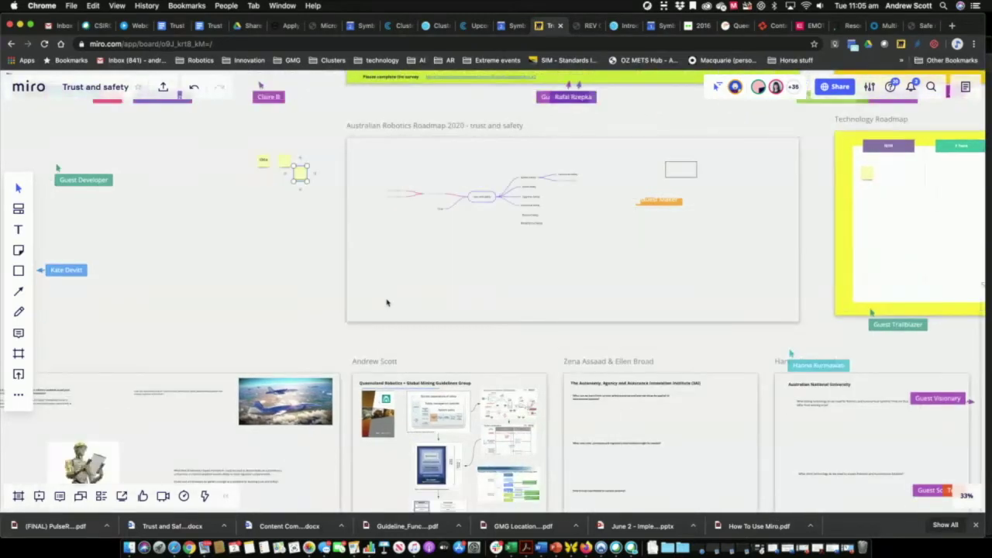
{"action": "scroll", "coordinate": [387, 302], "scroll_direction": "left", "scroll_amount": 1}
{"action": "scroll", "coordinate": [387, 303], "scroll_direction": "up", "scroll_amount": 1}
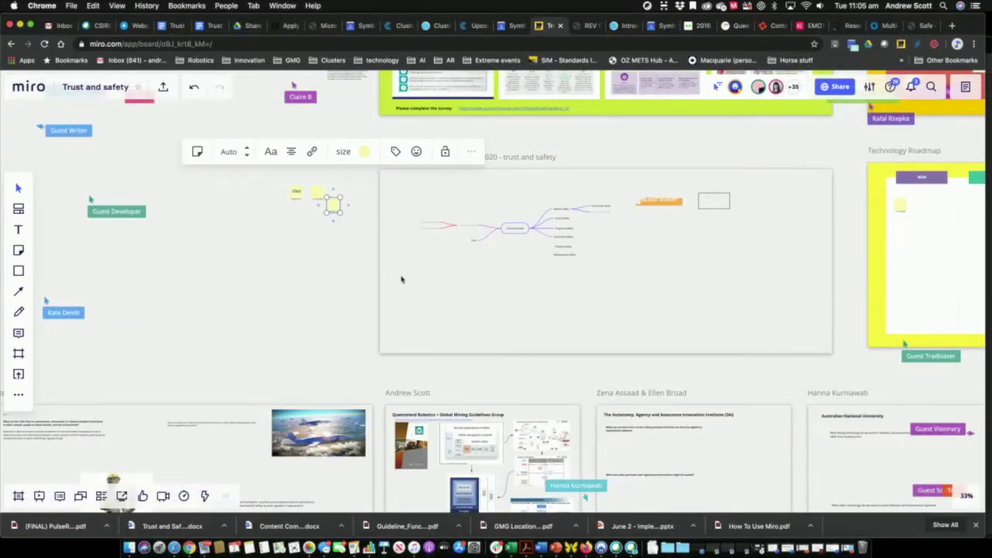
{"action": "scroll", "coordinate": [401, 279], "scroll_direction": "left", "scroll_amount": 2}
{"action": "scroll", "coordinate": [494, 290], "scroll_direction": "up", "scroll_amount": 3}
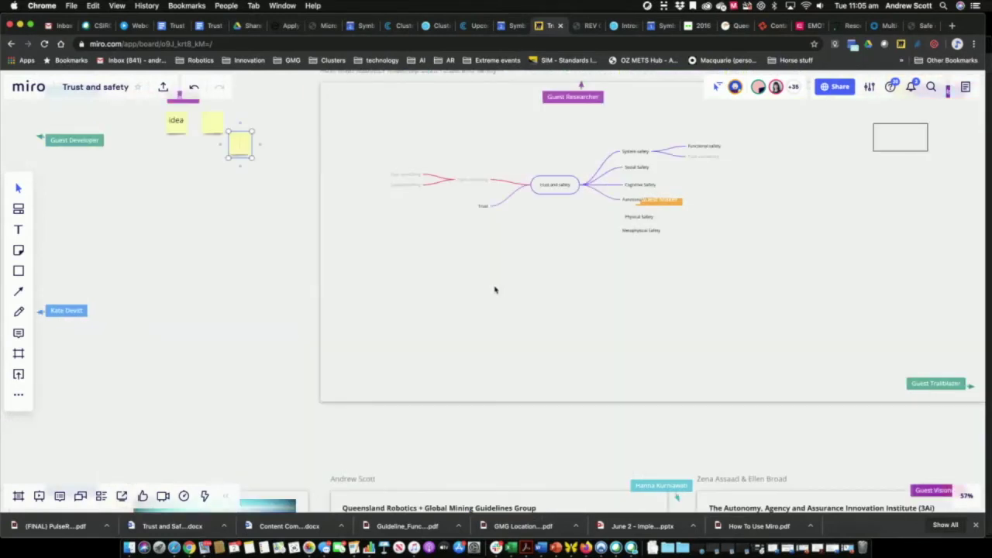
{"action": "scroll", "coordinate": [494, 290], "scroll_direction": "up", "scroll_amount": 3}
{"action": "scroll", "coordinate": [494, 290], "scroll_direction": "right", "scroll_amount": 5}
{"action": "scroll", "coordinate": [495, 290], "scroll_direction": "up", "scroll_amount": 2}
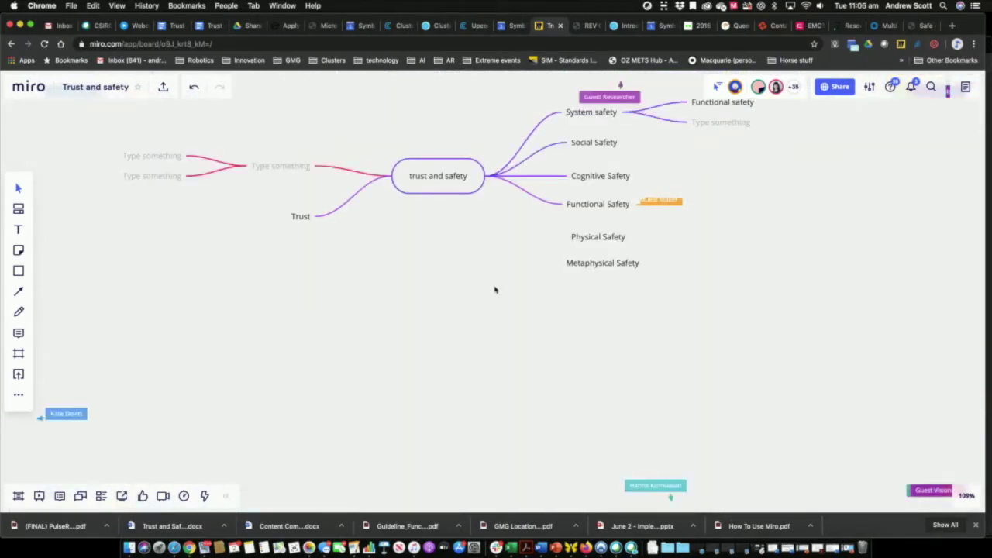
Add an empty child branch to the upper outermost "Type something" node on the pink side of the trust and safety mind map
{"action": "scroll", "coordinate": [495, 290], "scroll_direction": "down", "scroll_amount": 3}
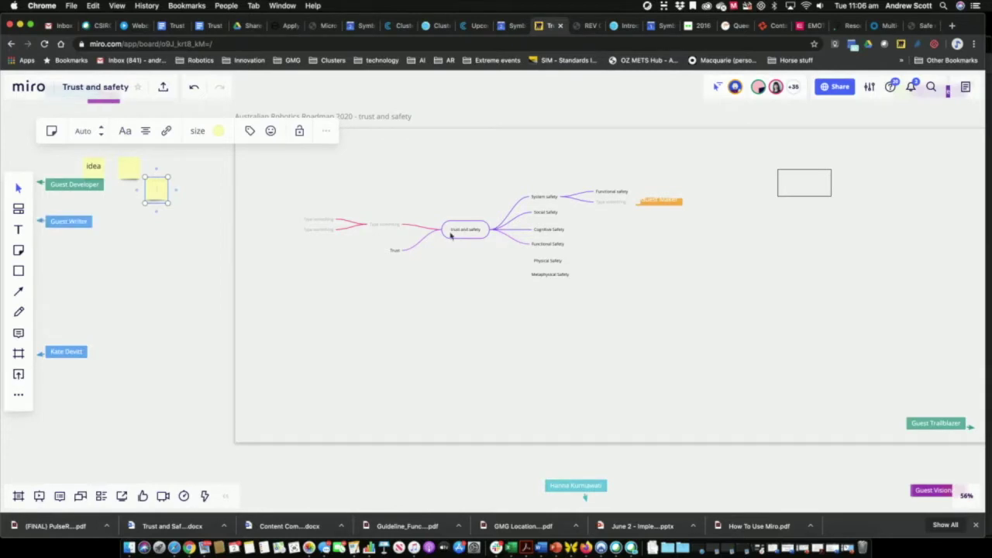
{"action": "left_click", "coordinate": [459, 230]}
{"action": "left_click", "coordinate": [370, 227]}
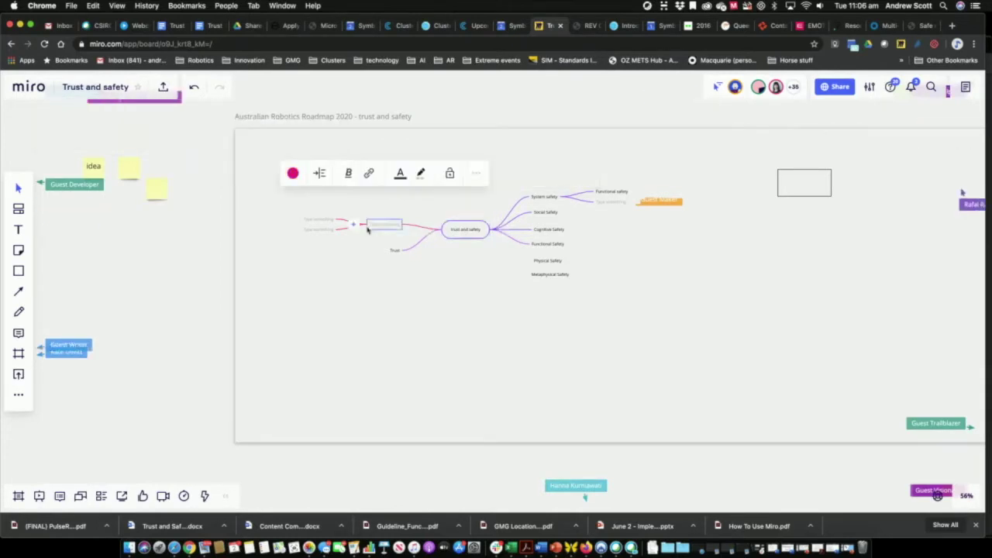
{"action": "left_click_drag", "start_coordinate": [373, 227], "coordinate": [334, 224]}
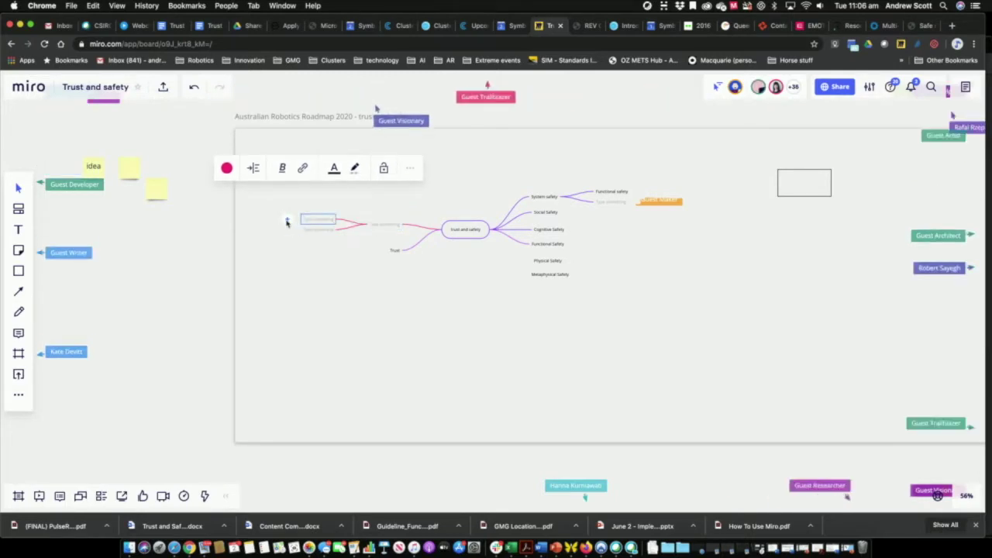
{"action": "left_click_drag", "start_coordinate": [286, 222], "coordinate": [256, 221]}
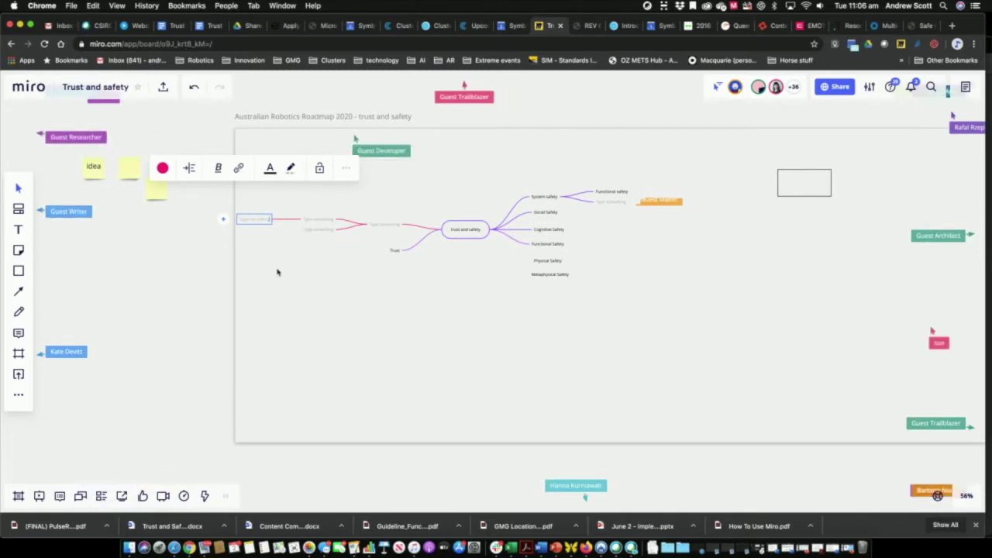
Hide the collaborators' cursors across the whole board and show them again
{"action": "scroll", "coordinate": [278, 272], "scroll_direction": "down", "scroll_amount": 3}
{"action": "scroll", "coordinate": [277, 273], "scroll_direction": "down", "scroll_amount": 3}
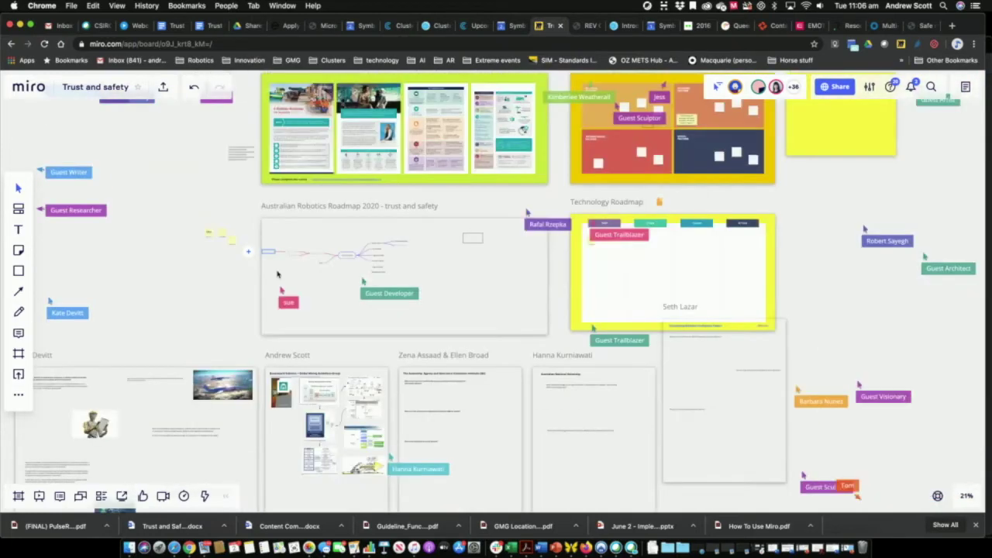
{"action": "scroll", "coordinate": [277, 274], "scroll_direction": "down", "scroll_amount": 3}
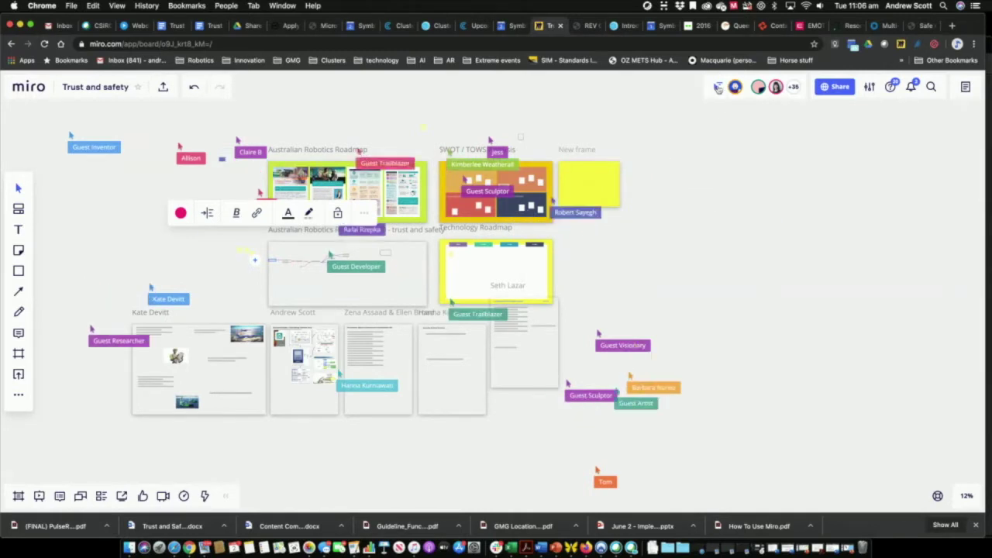
{"action": "left_click", "coordinate": [718, 88]}
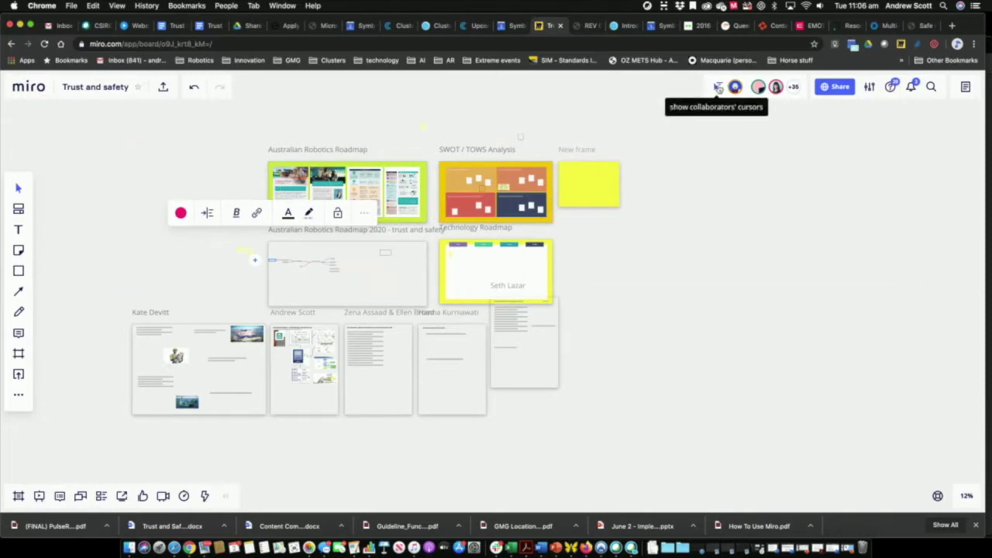
{"action": "left_click", "coordinate": [718, 89]}
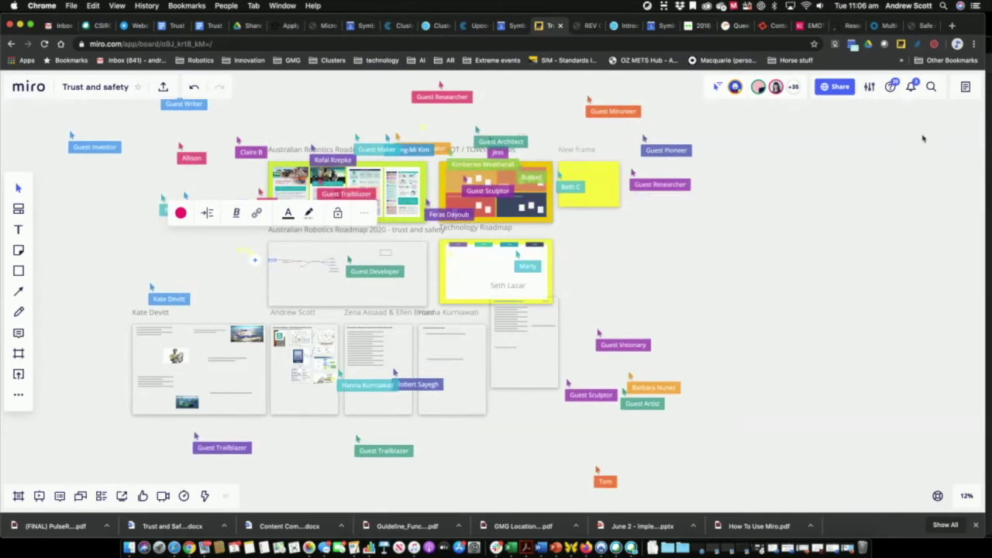
Open the board annotation note, read its statement of purpose, and close it
{"action": "left_click", "coordinate": [966, 87]}
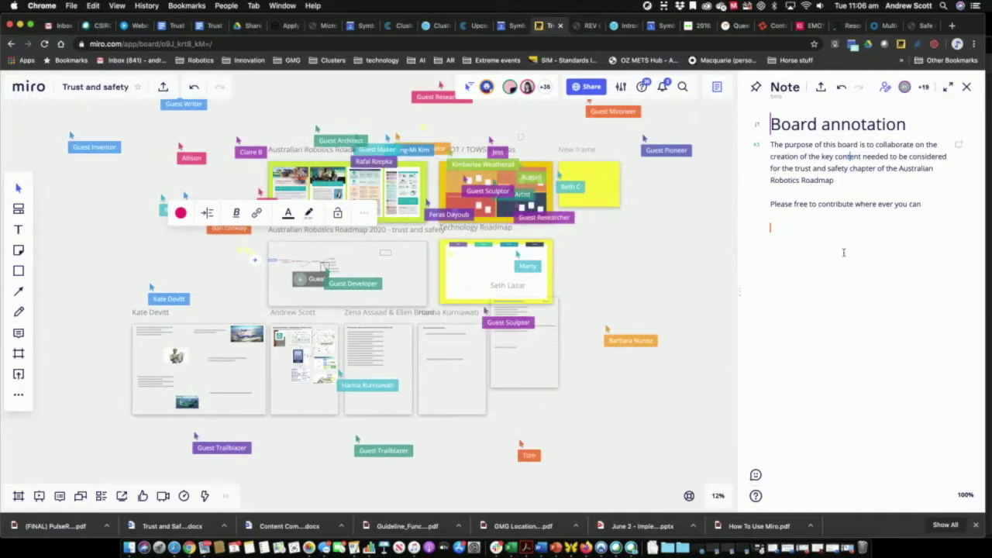
{"action": "left_click", "coordinate": [969, 89]}
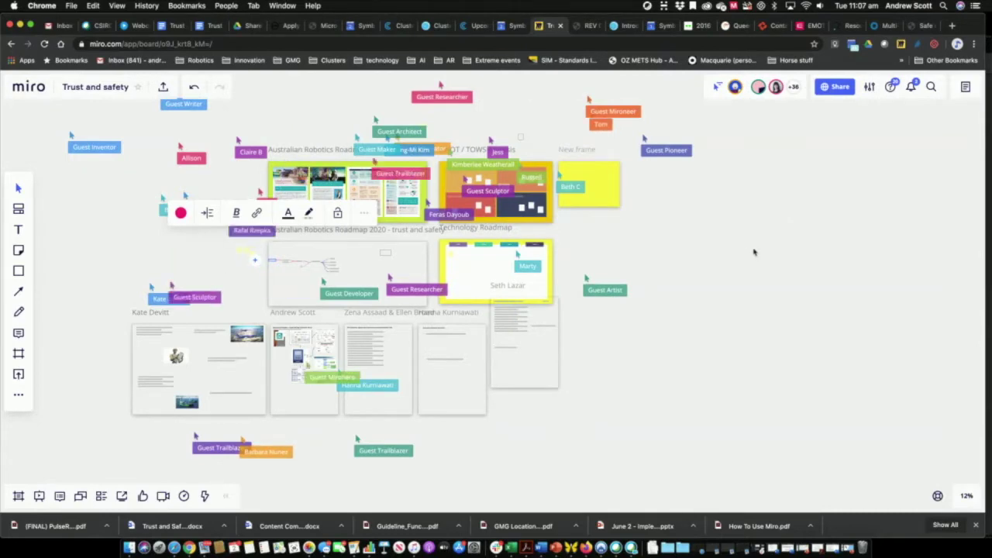
Move the contributor frame overlapping the Technology Roadmap down to the end of the bottom row, aligned with the other contributor frames
{"action": "scroll", "coordinate": [754, 252], "scroll_direction": "up", "scroll_amount": 3}
{"action": "scroll", "coordinate": [754, 252], "scroll_direction": "left", "scroll_amount": 3}
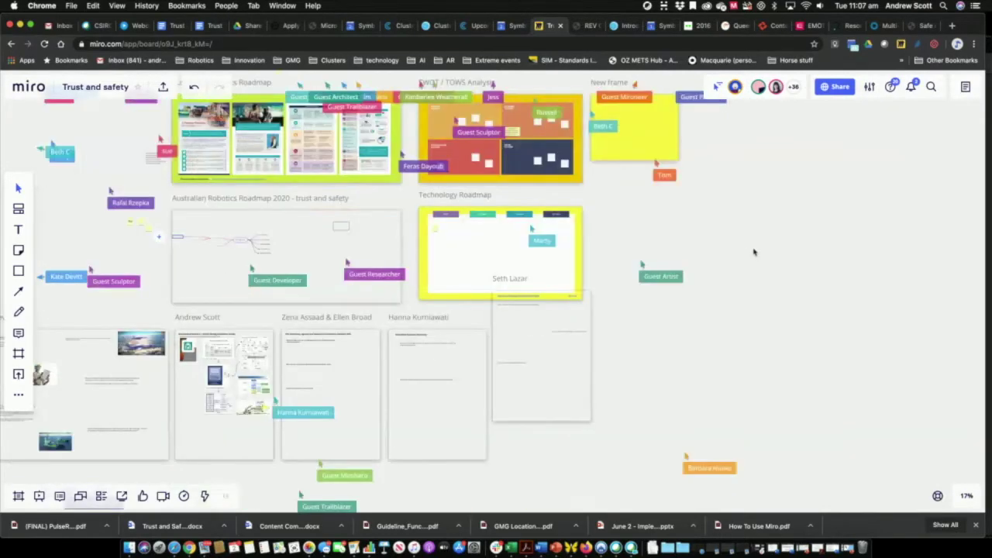
{"action": "scroll", "coordinate": [754, 252], "scroll_direction": "left", "scroll_amount": 3}
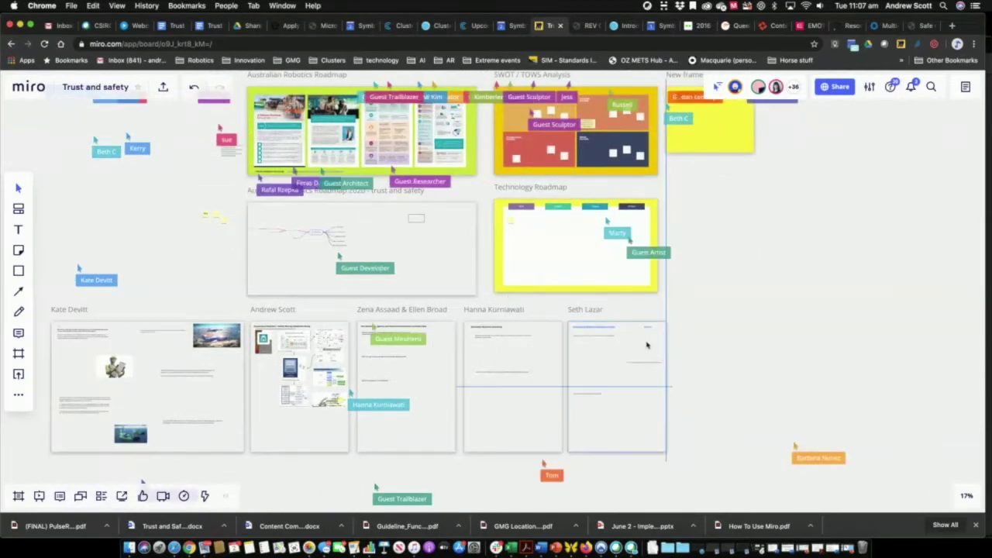
{"action": "left_click", "coordinate": [650, 327]}
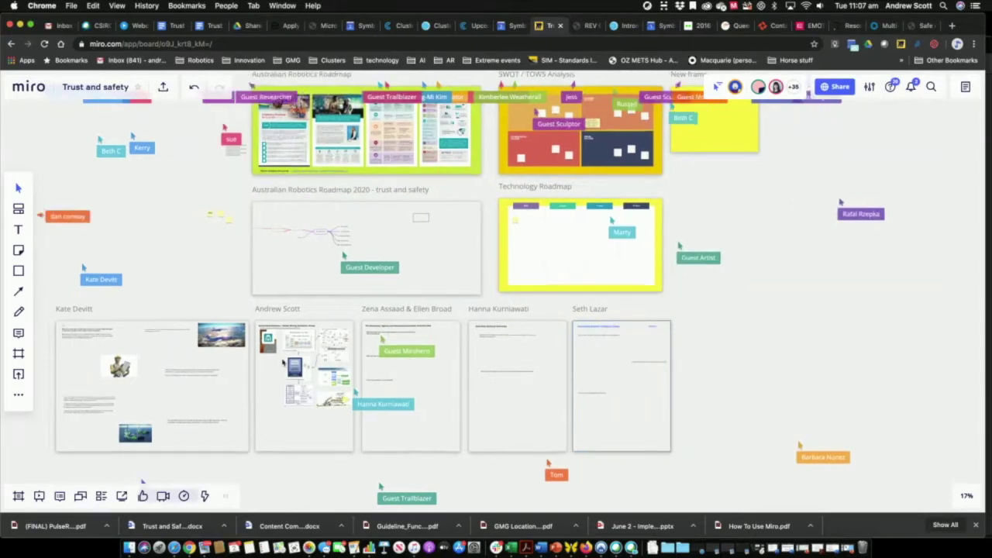
Look through the contributor frames in the bottom row one by one, examining their headings, questions and images
{"action": "scroll", "coordinate": [283, 363], "scroll_direction": "left", "scroll_amount": 2}
{"action": "scroll", "coordinate": [283, 363], "scroll_direction": "up", "scroll_amount": 5}
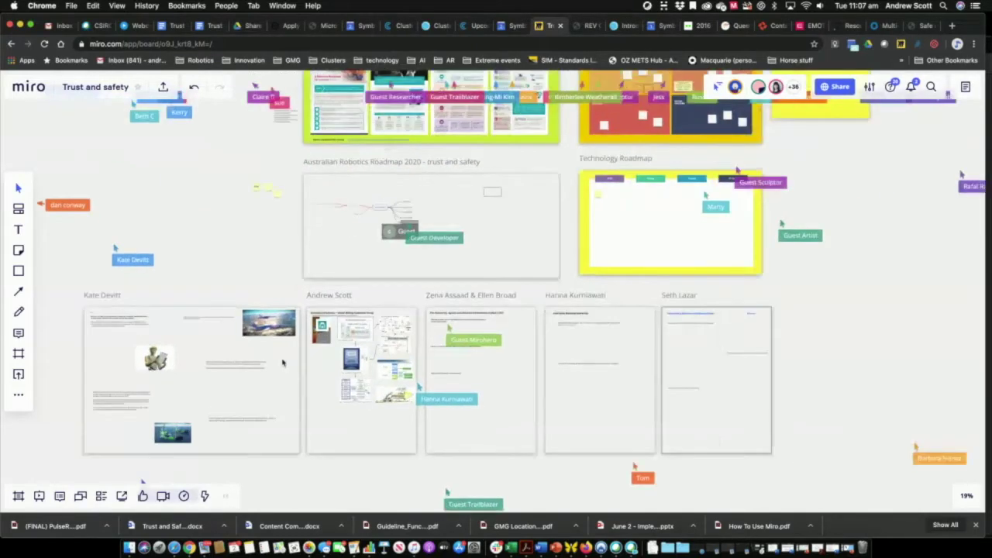
{"action": "scroll", "coordinate": [283, 363], "scroll_direction": "up", "scroll_amount": 1}
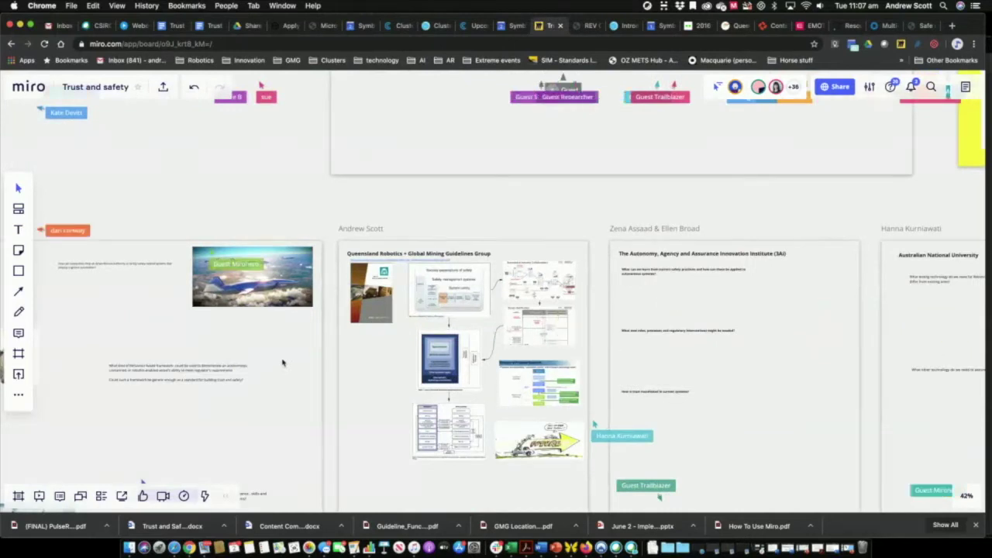
{"action": "scroll", "coordinate": [315, 323], "scroll_direction": "left", "scroll_amount": 6}
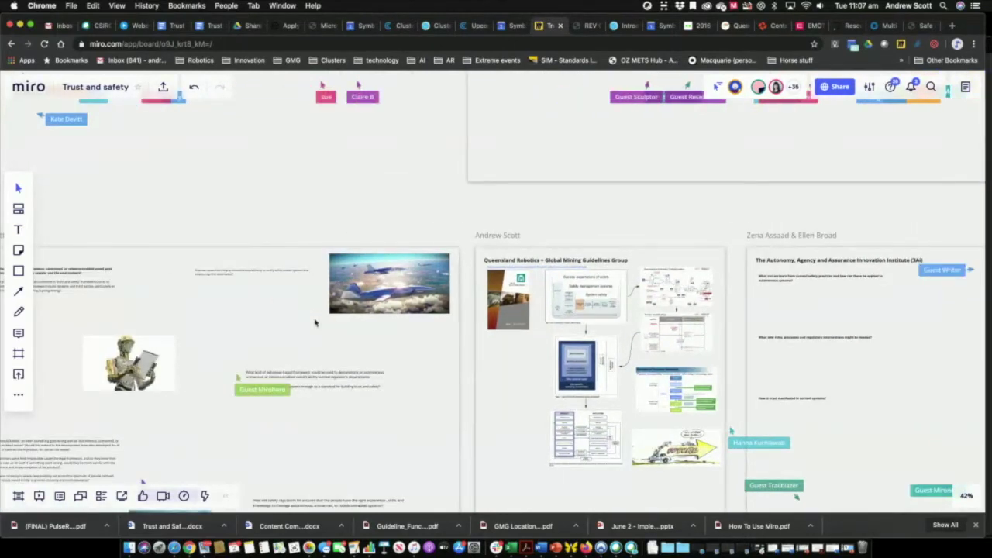
{"action": "scroll", "coordinate": [315, 323], "scroll_direction": "left", "scroll_amount": 6}
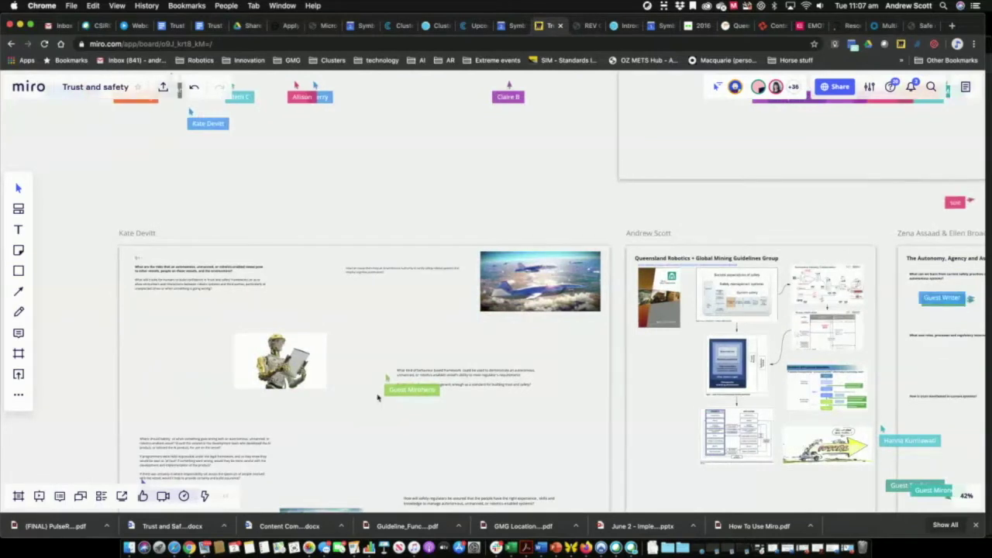
{"action": "scroll", "coordinate": [575, 362], "scroll_direction": "right", "scroll_amount": 10}
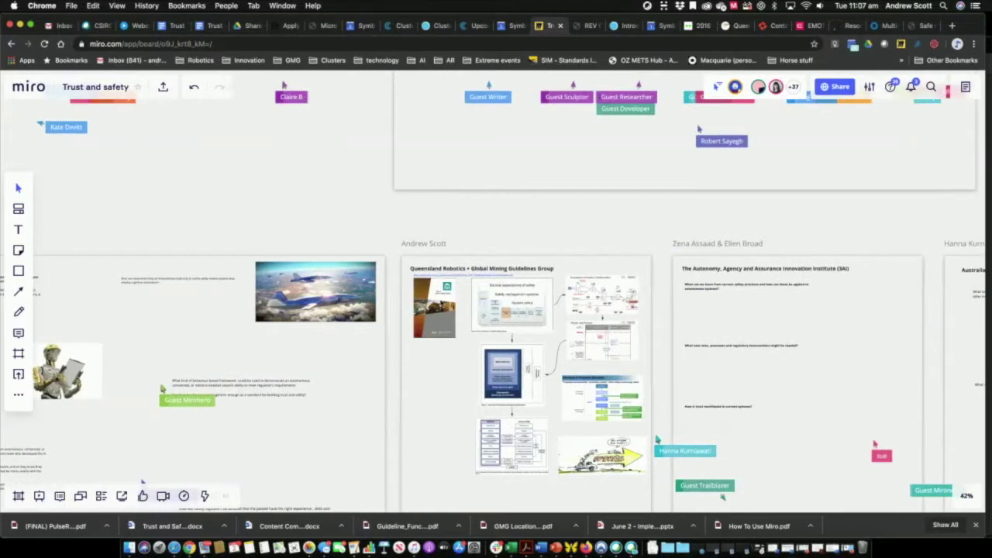
{"action": "scroll", "coordinate": [568, 346], "scroll_direction": "right", "scroll_amount": 6}
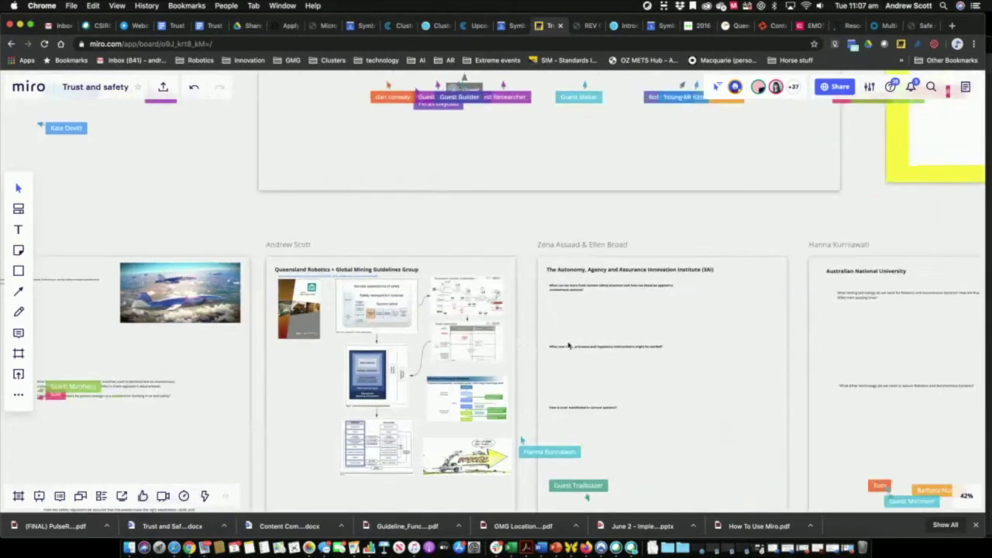
{"action": "scroll", "coordinate": [569, 346], "scroll_direction": "right", "scroll_amount": 6}
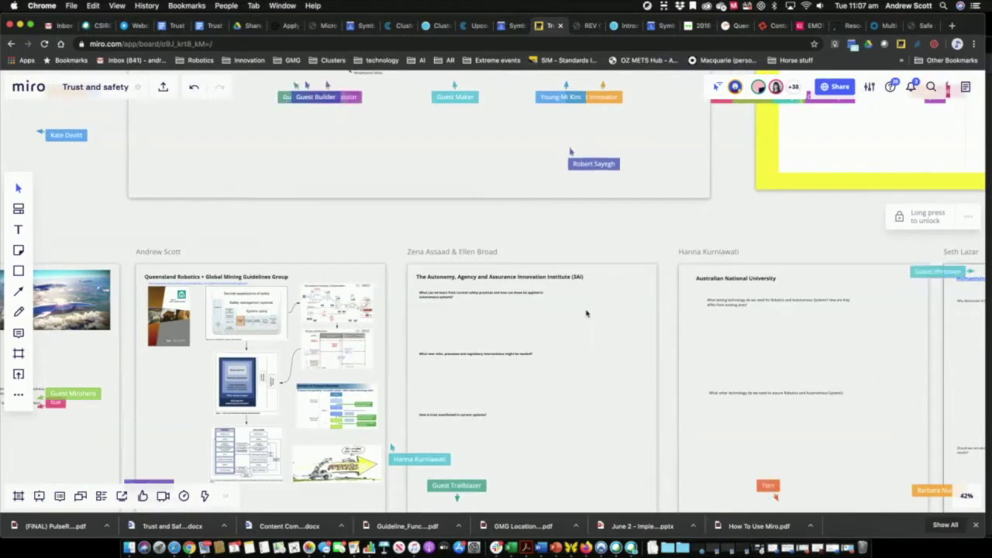
{"action": "scroll", "coordinate": [587, 313], "scroll_direction": "right", "scroll_amount": 5}
{"action": "scroll", "coordinate": [587, 313], "scroll_direction": "right", "scroll_amount": 2}
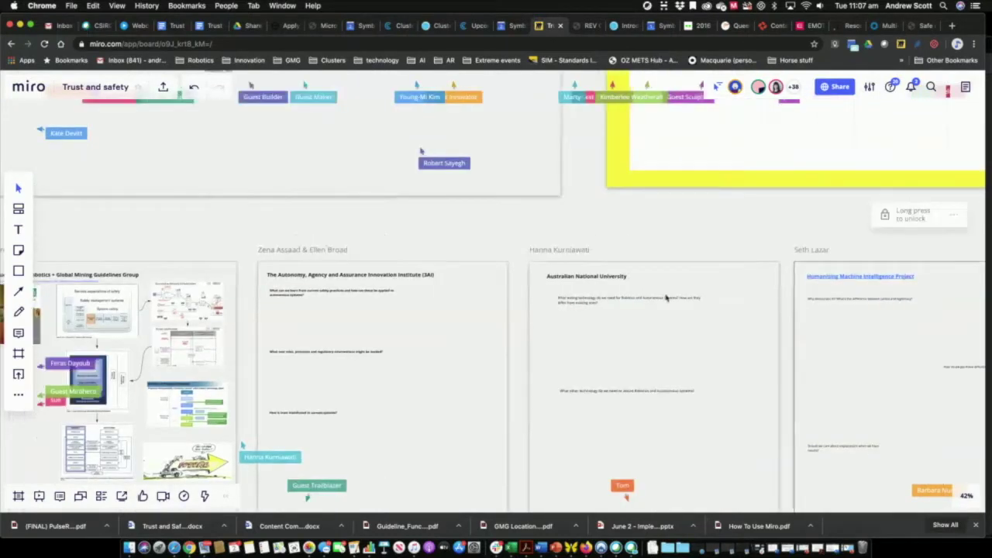
{"action": "scroll", "coordinate": [695, 320], "scroll_direction": "right", "scroll_amount": 6}
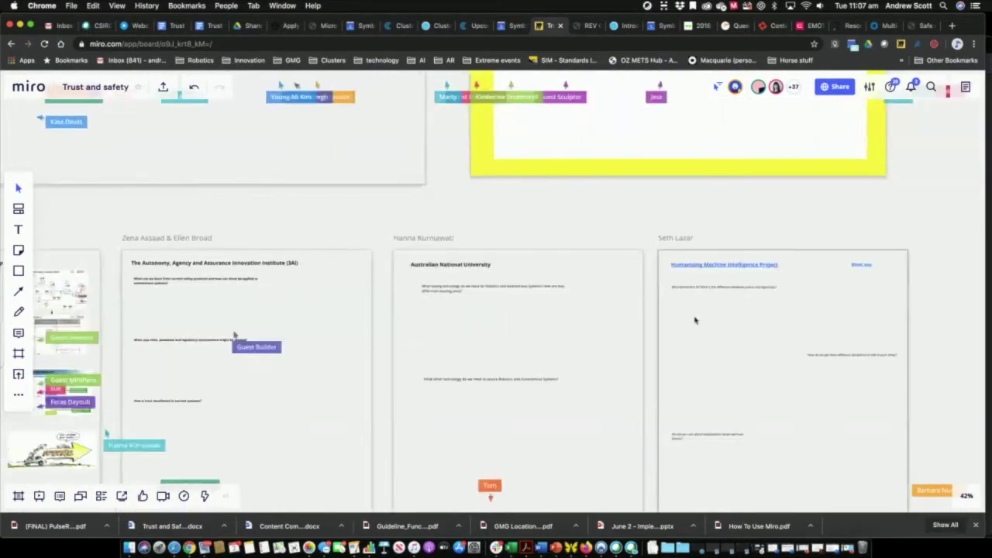
{"action": "scroll", "coordinate": [694, 320], "scroll_direction": "left", "scroll_amount": 5}
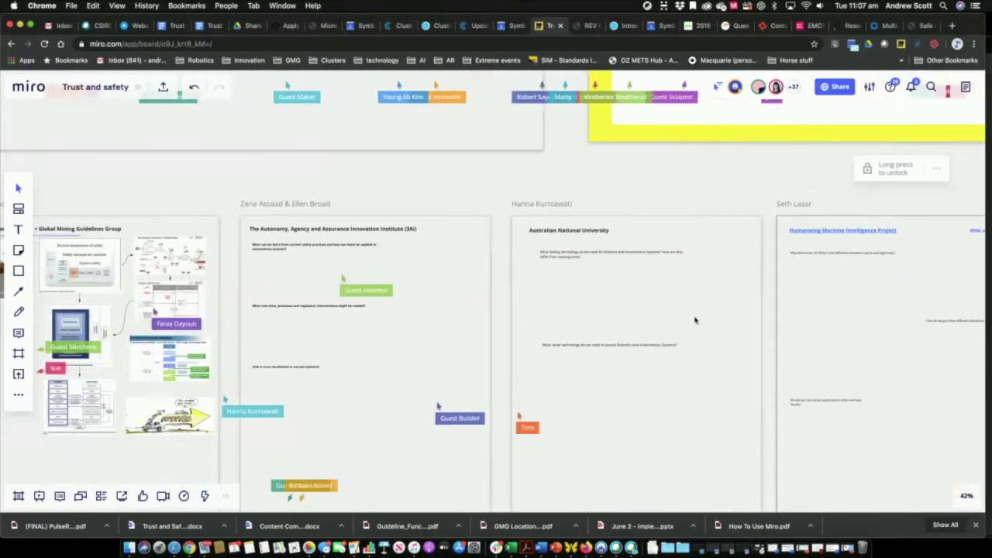
{"action": "scroll", "coordinate": [695, 320], "scroll_direction": "left", "scroll_amount": 3}
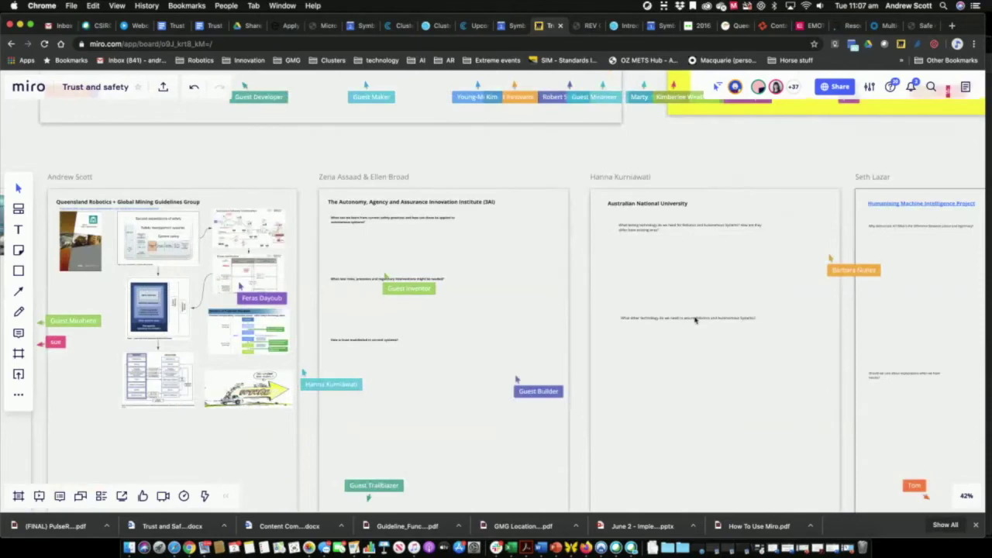
{"action": "scroll", "coordinate": [695, 320], "scroll_direction": "left", "scroll_amount": 5}
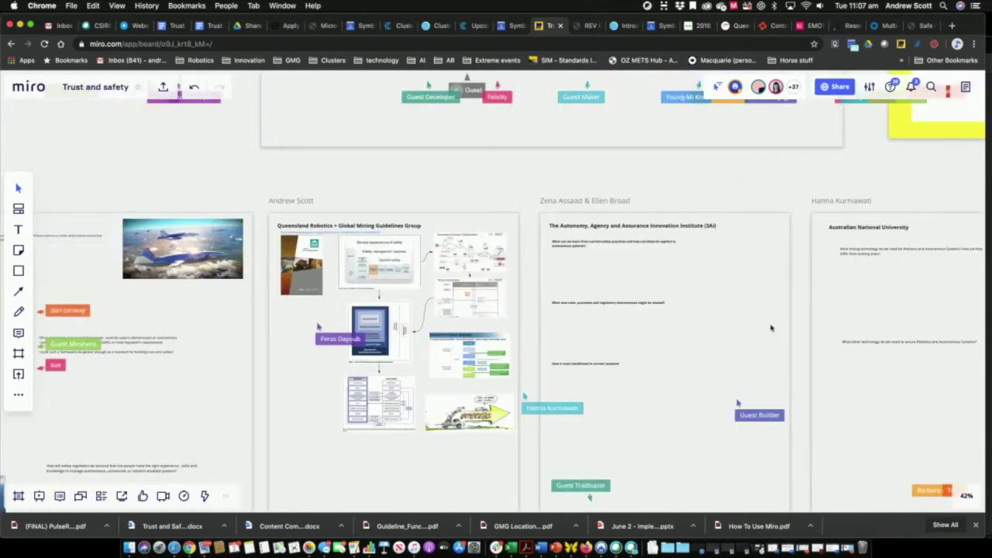
Examine the layers of overall safety diagram in the Queensland Robotics + Global Mining Guidelines Group frame up close
{"action": "scroll", "coordinate": [771, 328], "scroll_direction": "up", "scroll_amount": 5}
{"action": "scroll", "coordinate": [771, 328], "scroll_direction": "up", "scroll_amount": 3}
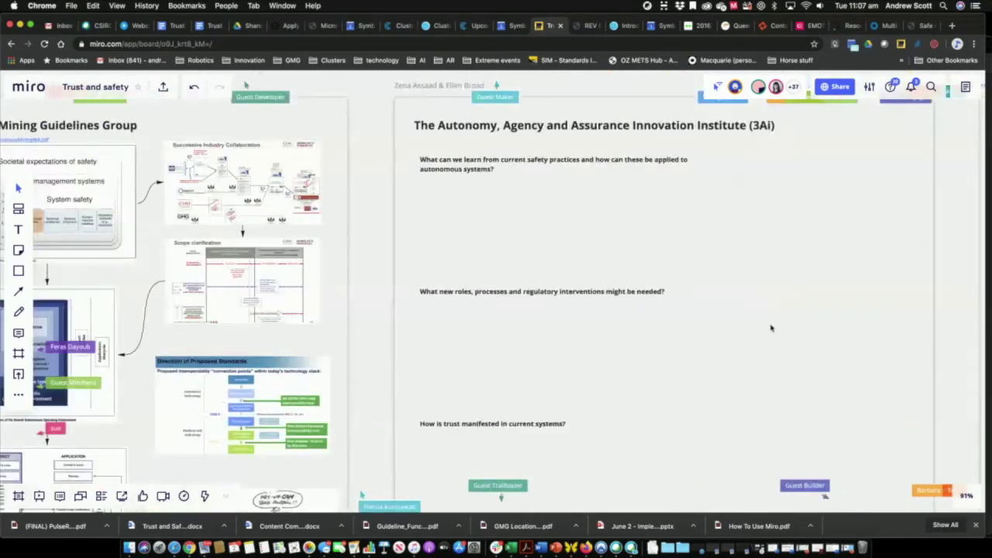
{"action": "scroll", "coordinate": [771, 327], "scroll_direction": "left", "scroll_amount": 3}
{"action": "scroll", "coordinate": [771, 328], "scroll_direction": "left", "scroll_amount": 10}
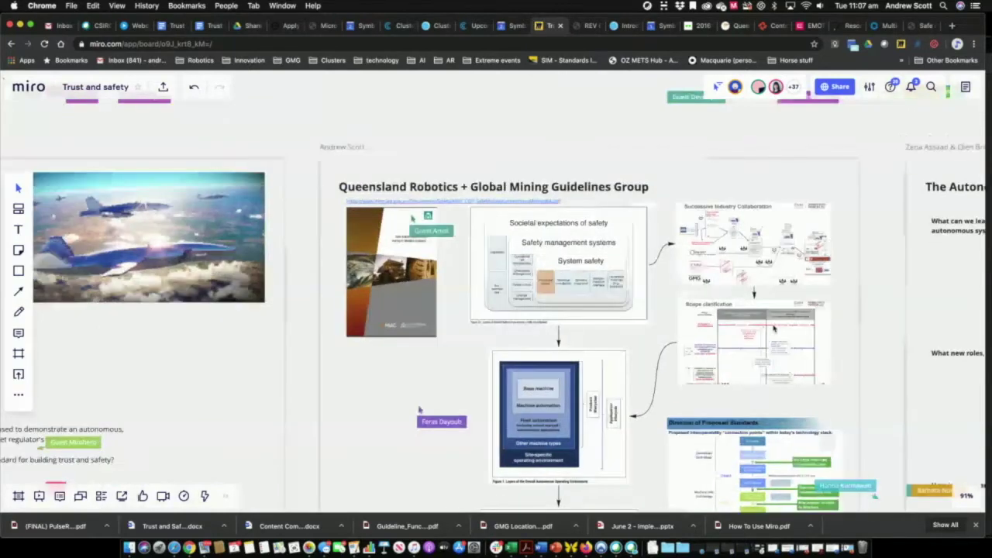
{"action": "scroll", "coordinate": [773, 329], "scroll_direction": "up", "scroll_amount": 8}
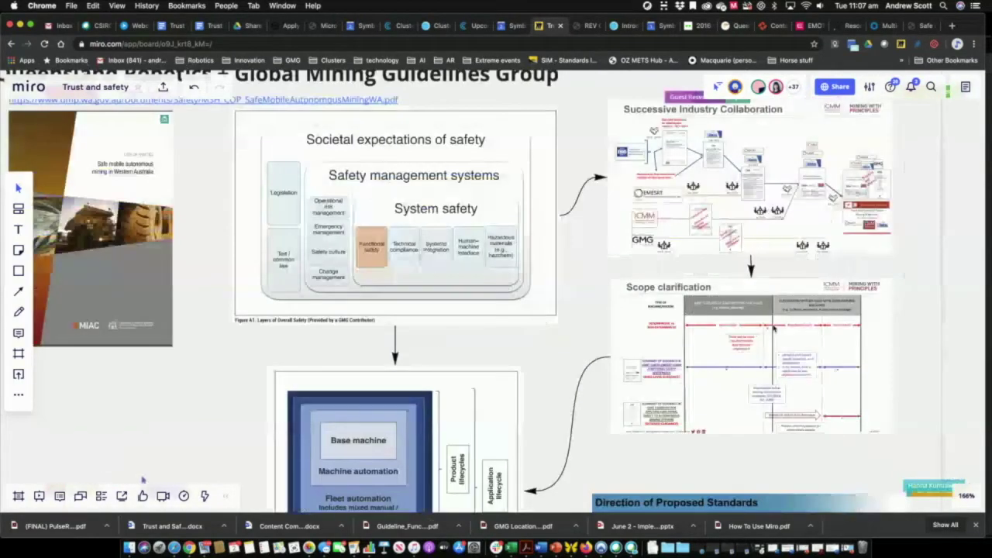
{"action": "scroll", "coordinate": [773, 329], "scroll_direction": "up", "scroll_amount": 3}
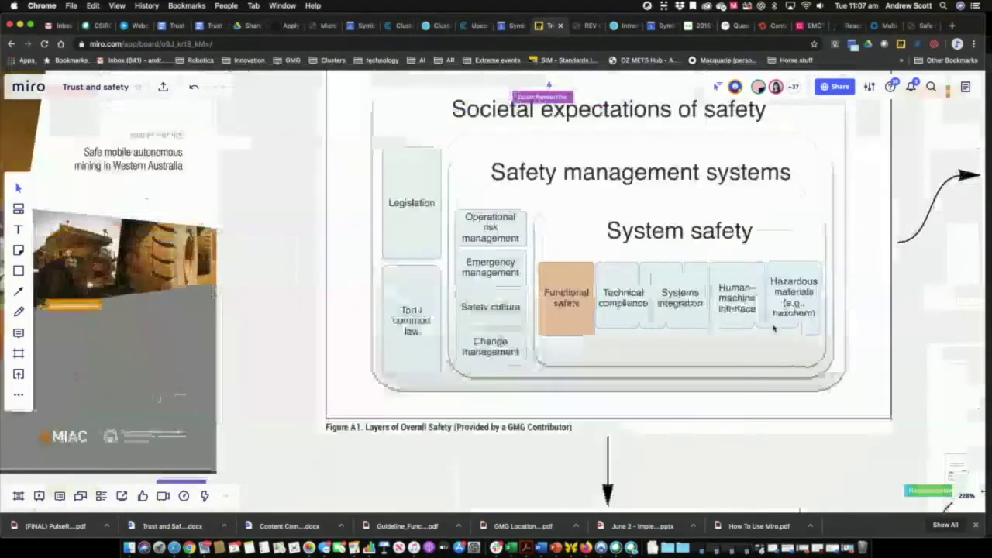
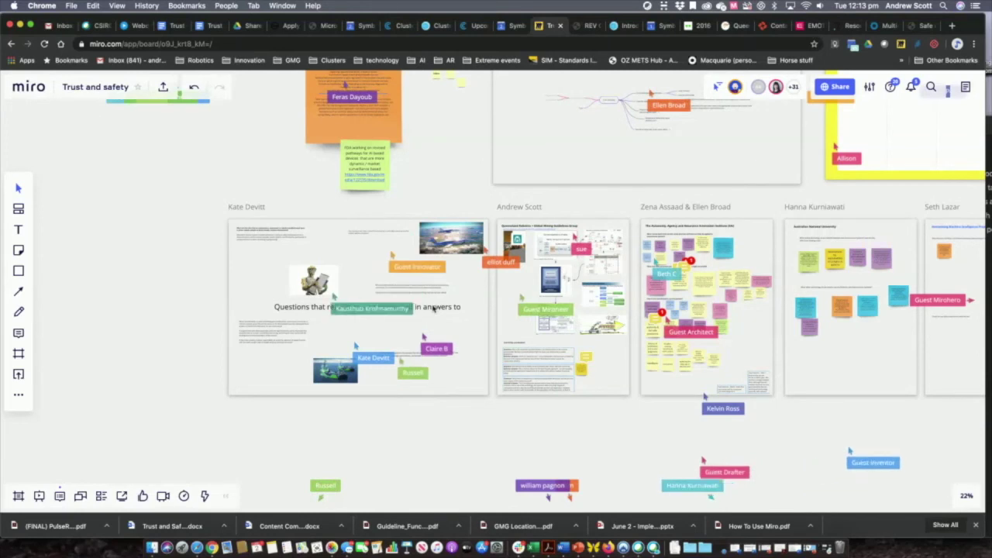
Survey the sticky notes added across the bottom row of contributor frames, from the regulator questions to the Humanising Machine Intelligence Project
{"action": "scroll", "coordinate": [407, 314], "scroll_direction": "right", "scroll_amount": 2}
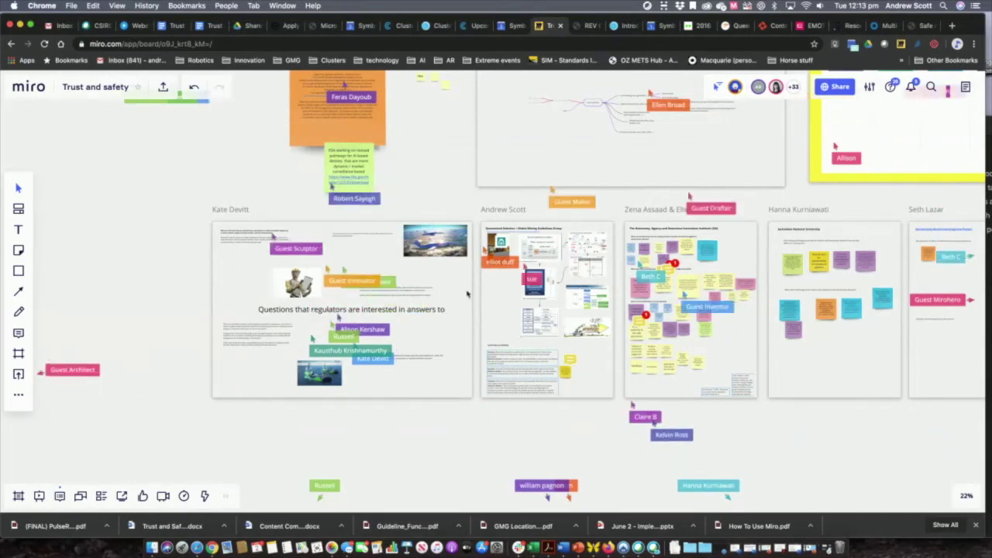
{"action": "scroll", "coordinate": [468, 293], "scroll_direction": "right", "scroll_amount": 5}
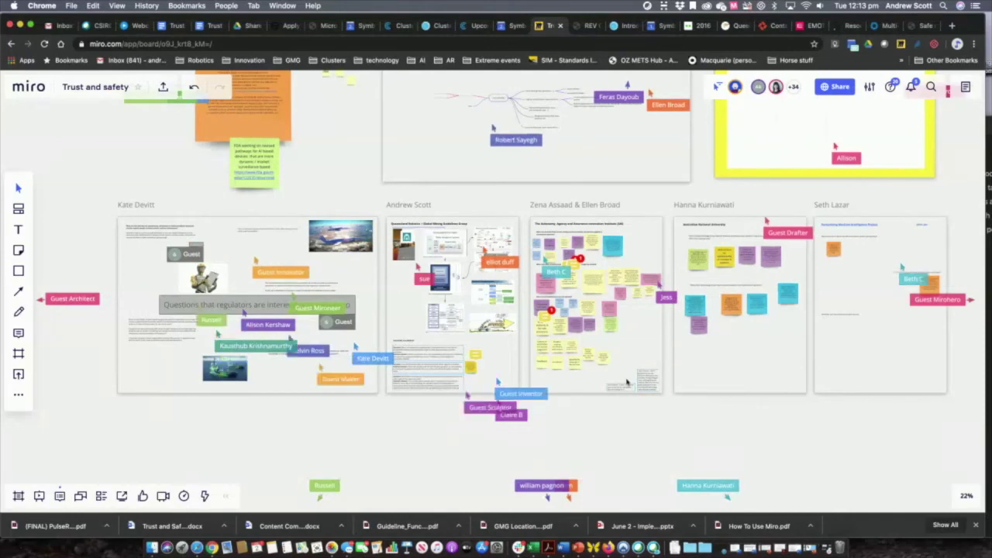
{"action": "scroll", "coordinate": [628, 381], "scroll_direction": "right", "scroll_amount": 5}
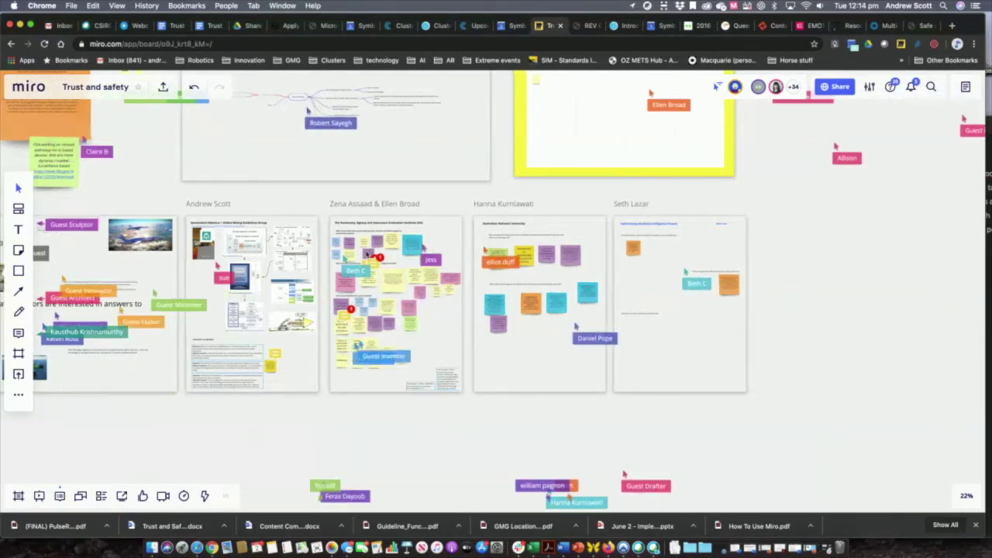
{"action": "scroll", "coordinate": [367, 255], "scroll_direction": "left", "scroll_amount": 4}
{"action": "scroll", "coordinate": [367, 254], "scroll_direction": "up", "scroll_amount": 3}
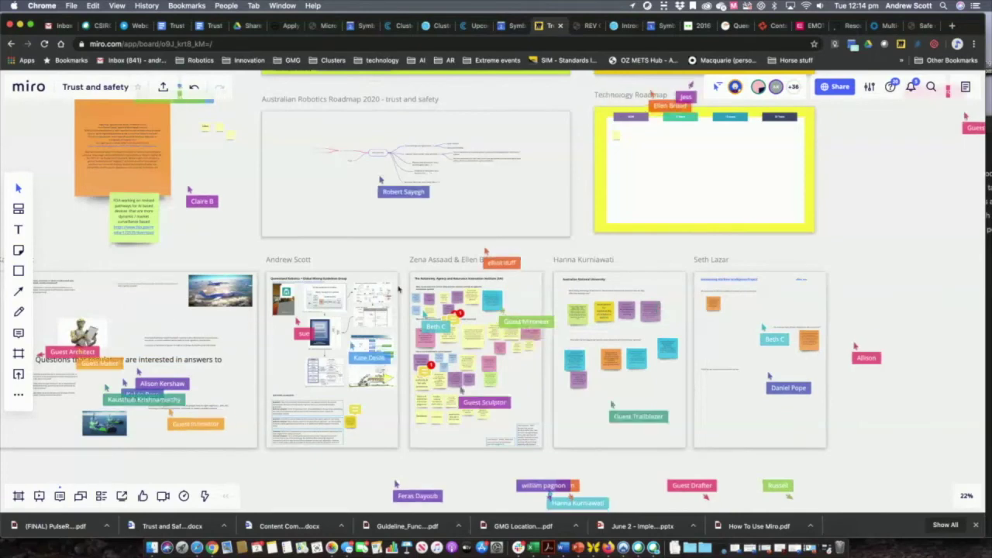
{"action": "scroll", "coordinate": [381, 267], "scroll_direction": "up", "scroll_amount": 4}
{"action": "scroll", "coordinate": [381, 267], "scroll_direction": "left", "scroll_amount": 2}
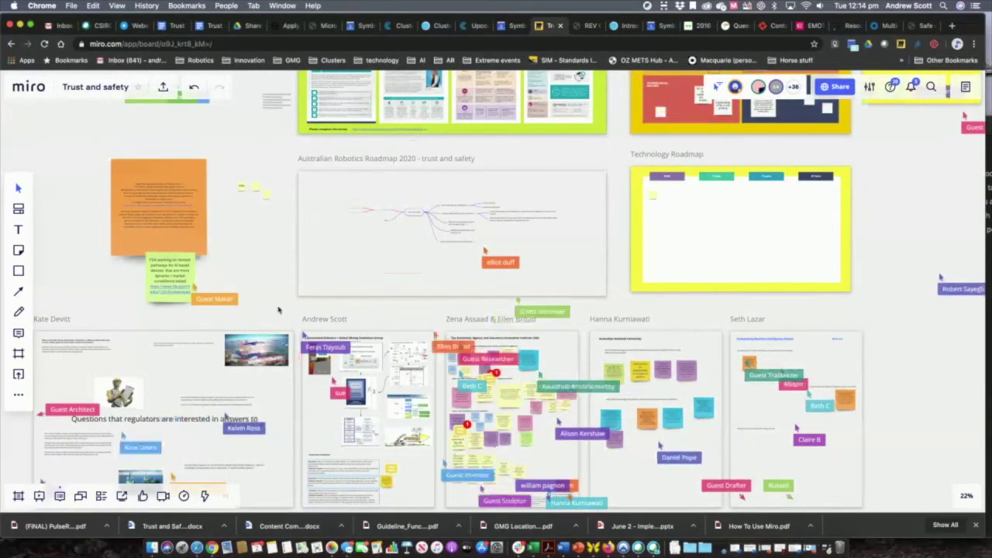
Examine the trust and safety mind map in the Australian Robotics Roadmap 2020 frame, and dismiss the journal reminder
{"action": "scroll", "coordinate": [279, 310], "scroll_direction": "left", "scroll_amount": 5}
{"action": "scroll", "coordinate": [278, 310], "scroll_direction": "up", "scroll_amount": 4}
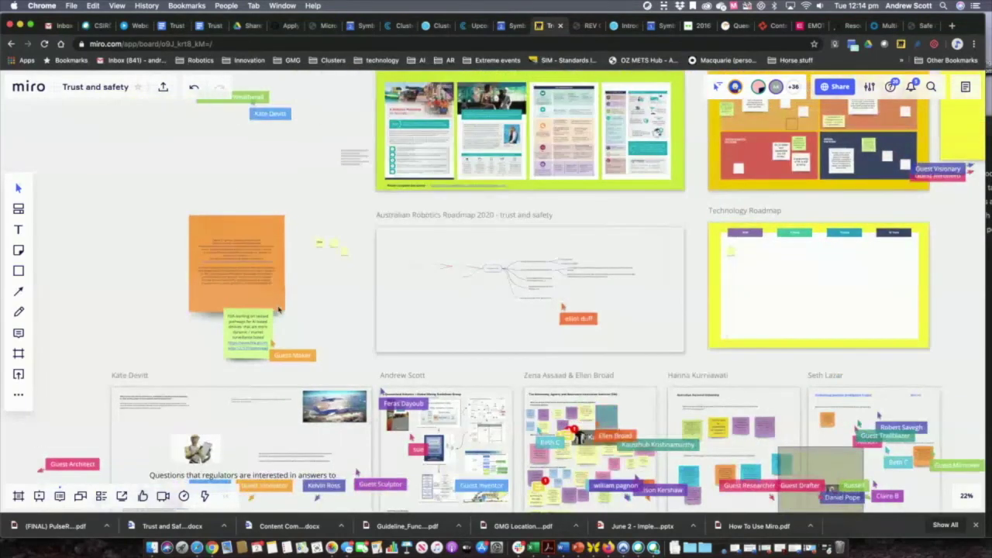
{"action": "scroll", "coordinate": [467, 299], "scroll_direction": "up", "scroll_amount": 5}
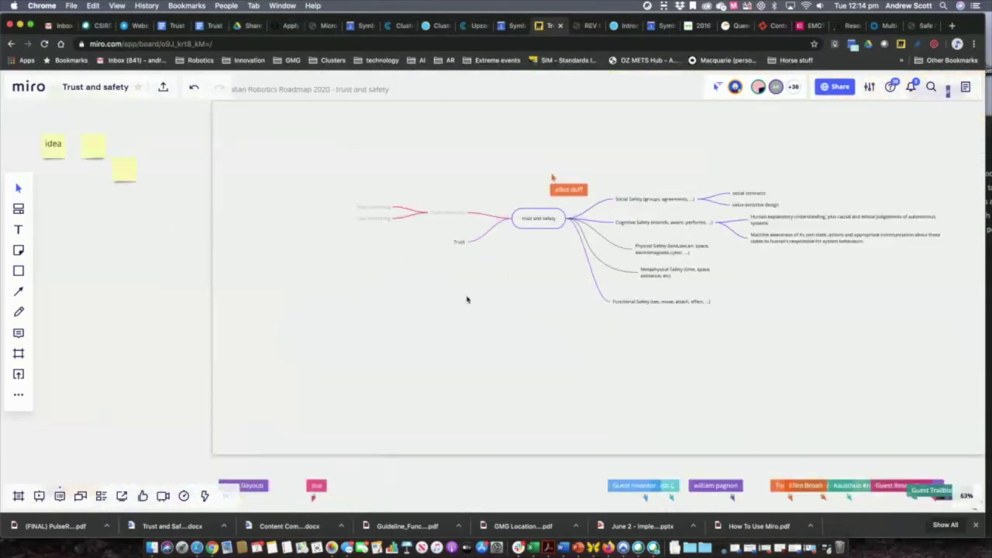
{"action": "scroll", "coordinate": [719, 297], "scroll_direction": "right", "scroll_amount": 2}
{"action": "scroll", "coordinate": [720, 297], "scroll_direction": "up", "scroll_amount": 1}
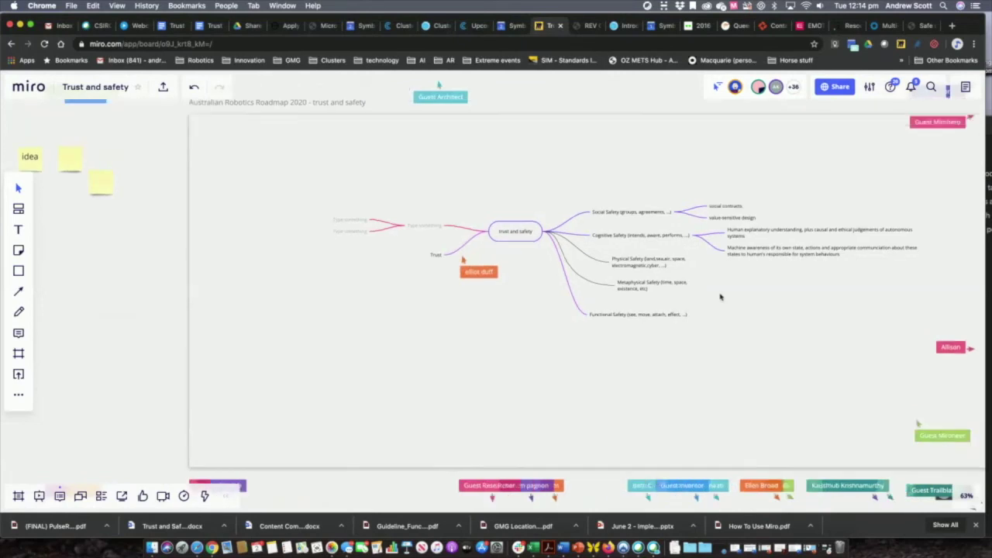
{"action": "scroll", "coordinate": [720, 297], "scroll_direction": "right", "scroll_amount": 3}
{"action": "scroll", "coordinate": [720, 297], "scroll_direction": "up", "scroll_amount": 1}
{"action": "scroll", "coordinate": [719, 297], "scroll_direction": "right", "scroll_amount": 2}
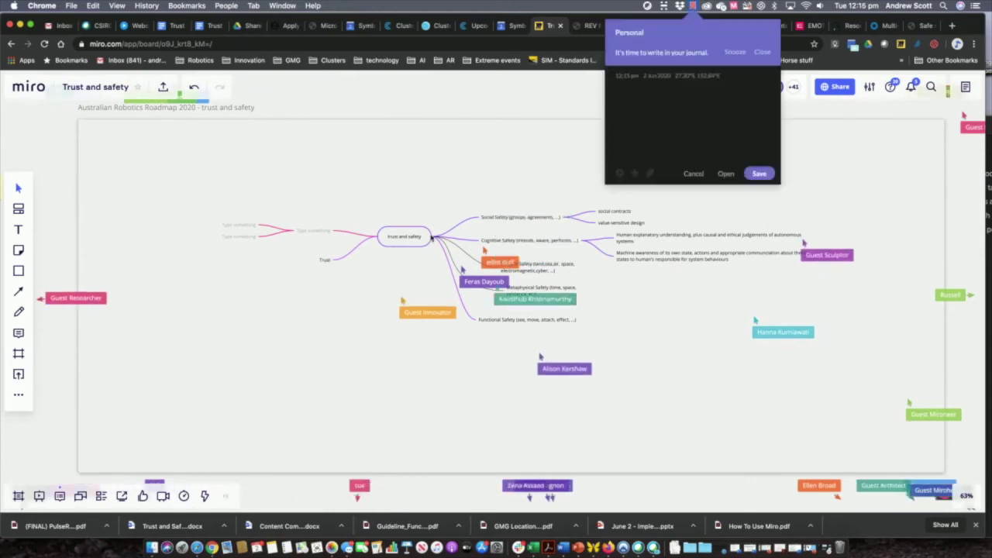
{"action": "left_click", "coordinate": [694, 174]}
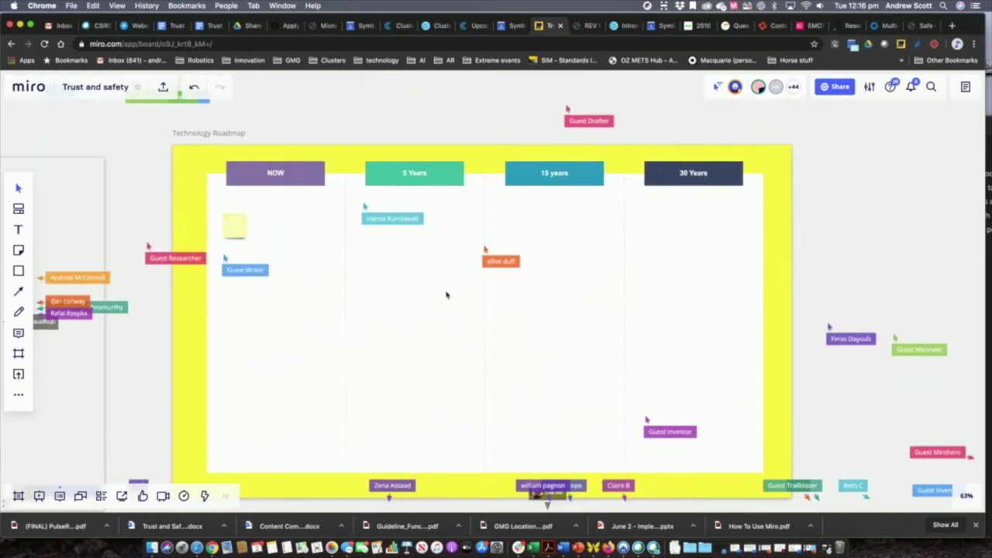
Examine the Technology Roadmap frame and its NOW, 5 Years, 15 years and 30 Years columns
{"action": "scroll", "coordinate": [446, 293], "scroll_direction": "down", "scroll_amount": 2}
{"action": "scroll", "coordinate": [445, 293], "scroll_direction": "left", "scroll_amount": 2}
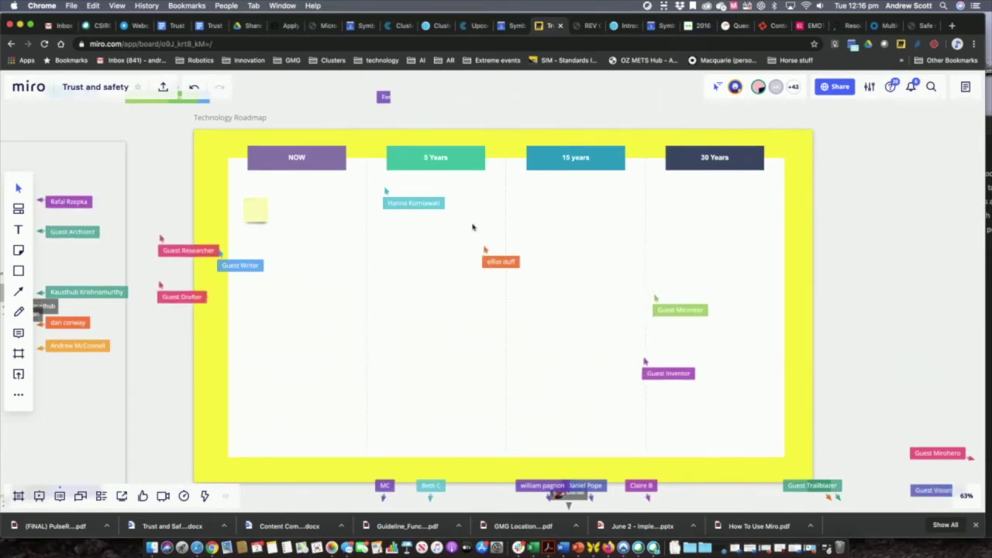
{"action": "scroll", "coordinate": [452, 239], "scroll_direction": "down", "scroll_amount": 2}
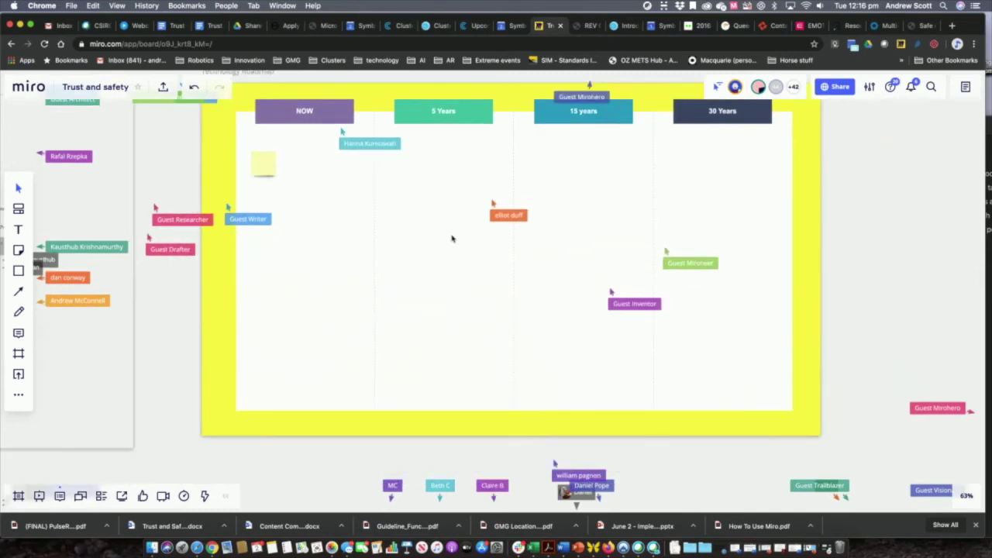
{"action": "scroll", "coordinate": [452, 238], "scroll_direction": "up", "scroll_amount": 2}
{"action": "scroll", "coordinate": [452, 239], "scroll_direction": "left", "scroll_amount": 2}
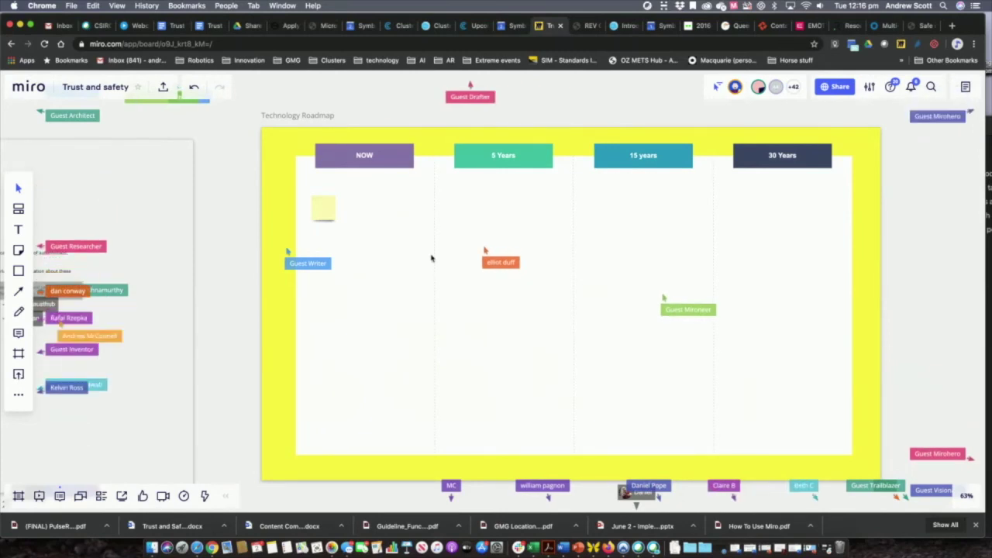
{"action": "scroll", "coordinate": [432, 258], "scroll_direction": "down", "scroll_amount": 1}
{"action": "scroll", "coordinate": [432, 258], "scroll_direction": "left", "scroll_amount": 1}
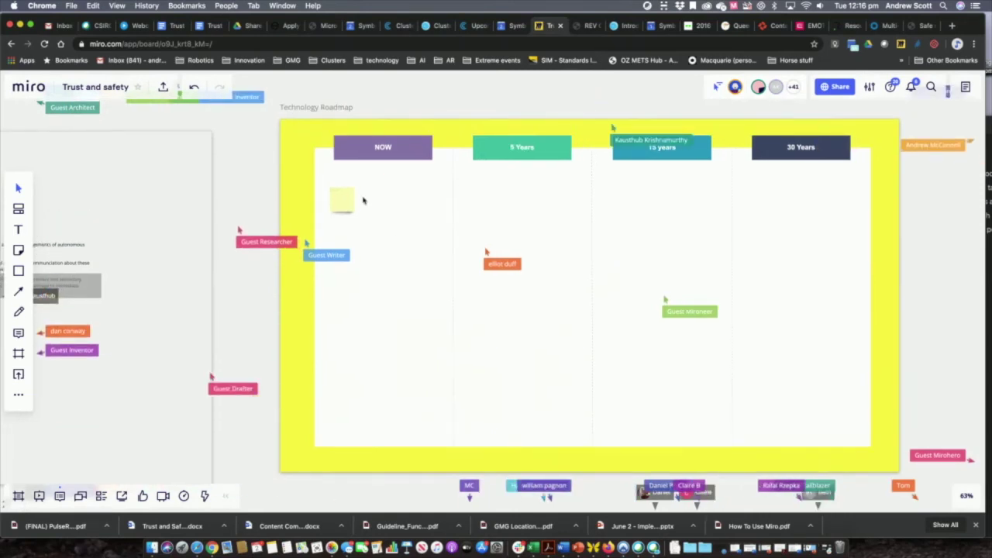
Review the new branches on the trust and safety mind map, and return to the Technology Roadmap
{"action": "scroll", "coordinate": [362, 200], "scroll_direction": "left", "scroll_amount": 5}
{"action": "scroll", "coordinate": [362, 200], "scroll_direction": "left", "scroll_amount": 1}
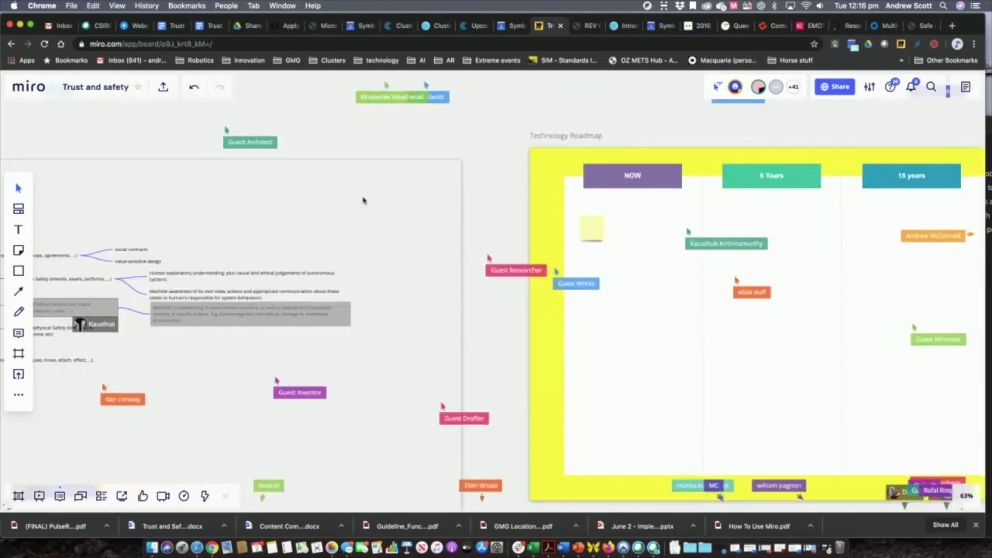
{"action": "scroll", "coordinate": [362, 200], "scroll_direction": "left", "scroll_amount": 4}
{"action": "scroll", "coordinate": [362, 200], "scroll_direction": "left", "scroll_amount": 4}
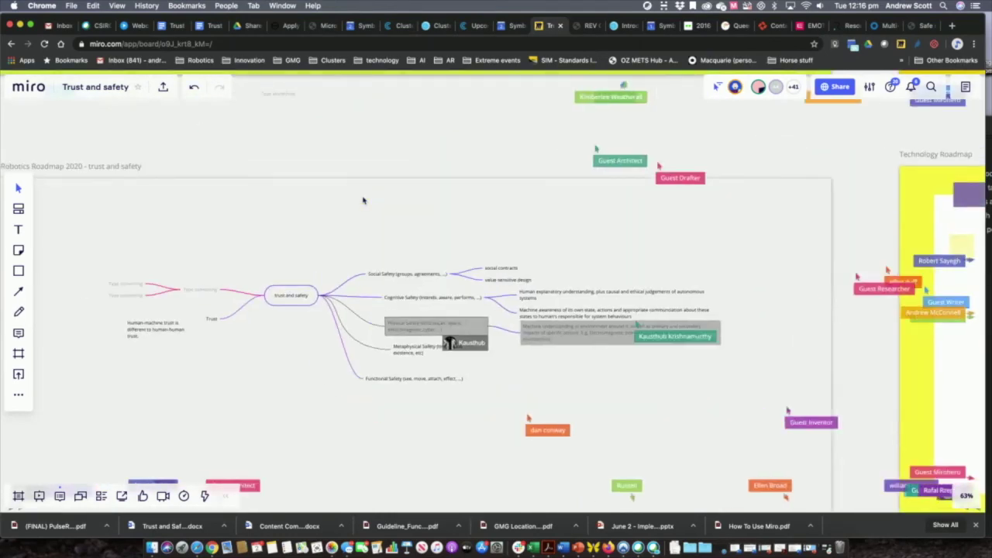
{"action": "scroll", "coordinate": [362, 200], "scroll_direction": "left", "scroll_amount": 2}
{"action": "scroll", "coordinate": [362, 200], "scroll_direction": "down", "scroll_amount": 1}
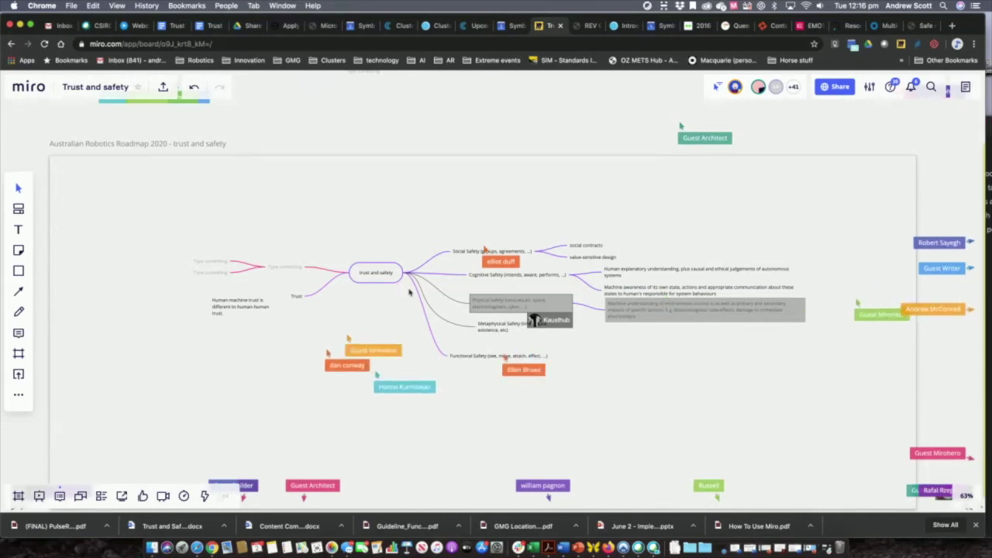
{"action": "scroll", "coordinate": [409, 292], "scroll_direction": "right", "scroll_amount": 10}
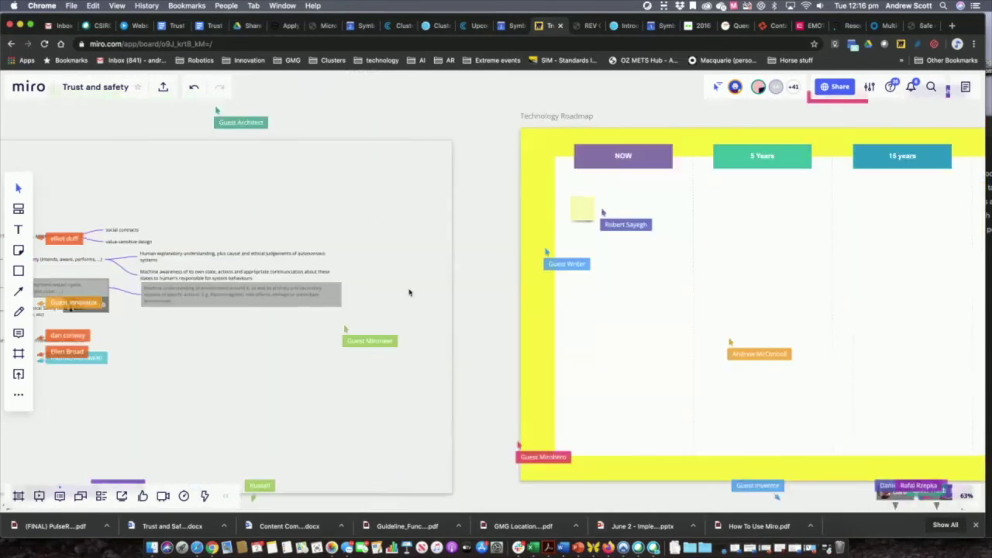
Look over the Technology Roadmap's four time columns, and go back to examine both sides of the trust and safety mind map
{"action": "scroll", "coordinate": [409, 292], "scroll_direction": "right", "scroll_amount": 5}
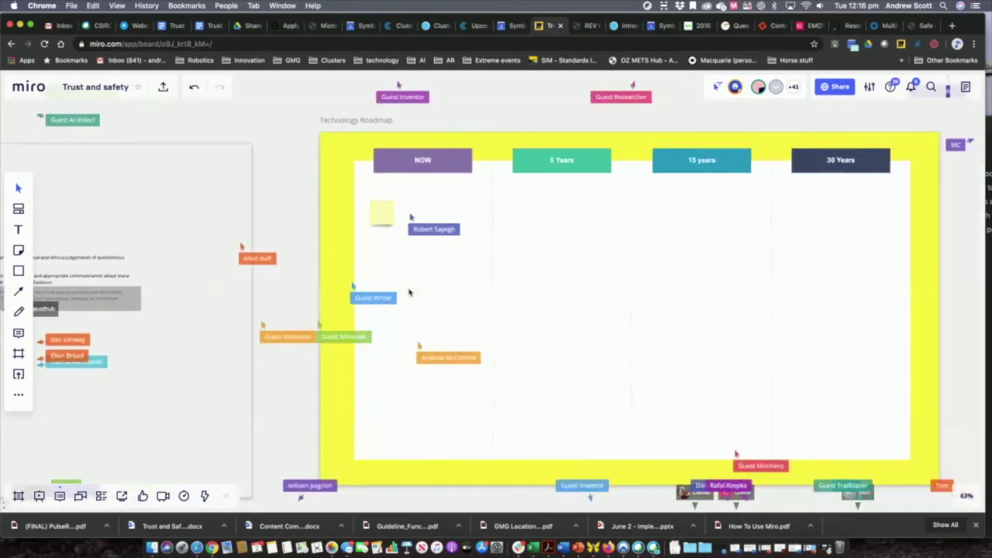
{"action": "scroll", "coordinate": [410, 292], "scroll_direction": "right", "scroll_amount": 3}
{"action": "scroll", "coordinate": [409, 292], "scroll_direction": "right", "scroll_amount": 1}
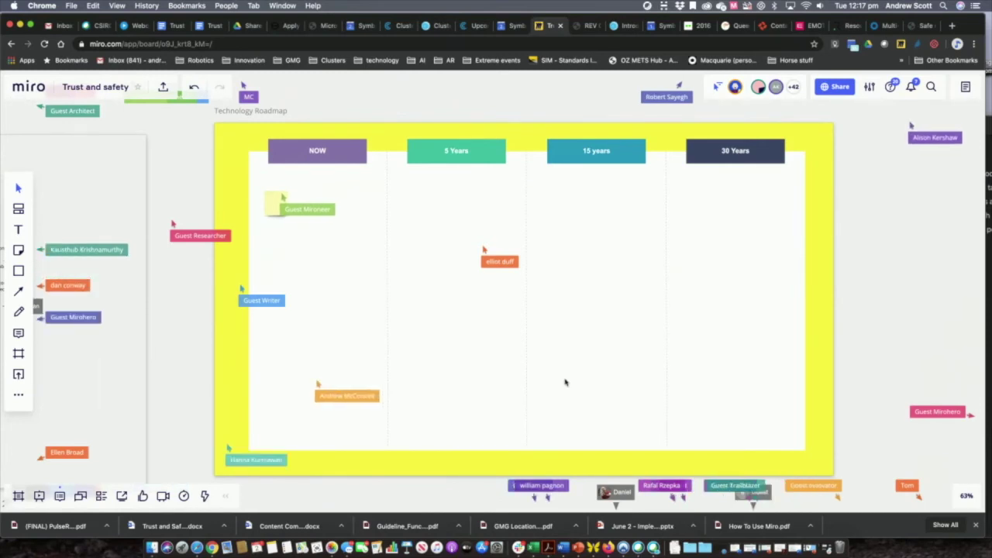
{"action": "scroll", "coordinate": [565, 382], "scroll_direction": "down", "scroll_amount": 1}
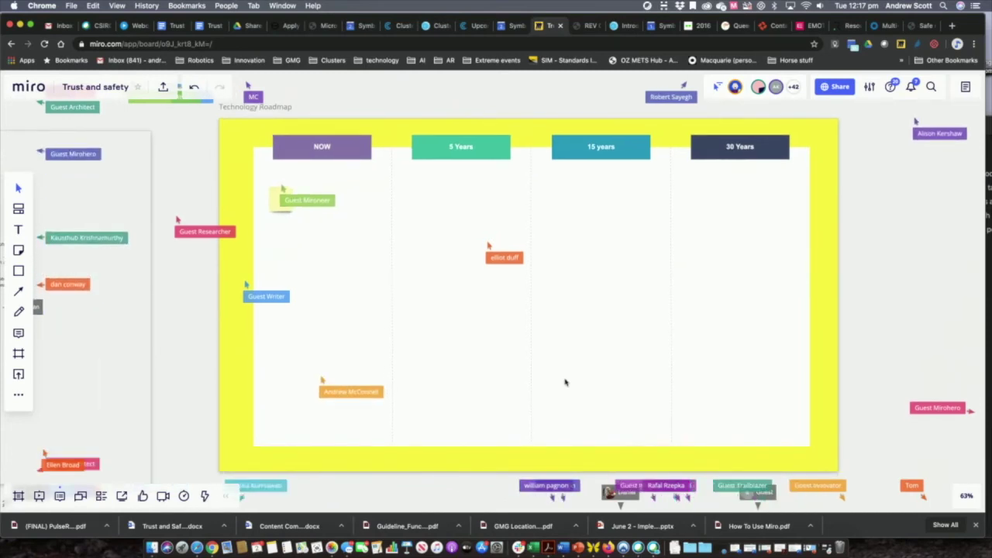
{"action": "scroll", "coordinate": [565, 382], "scroll_direction": "left", "scroll_amount": 10}
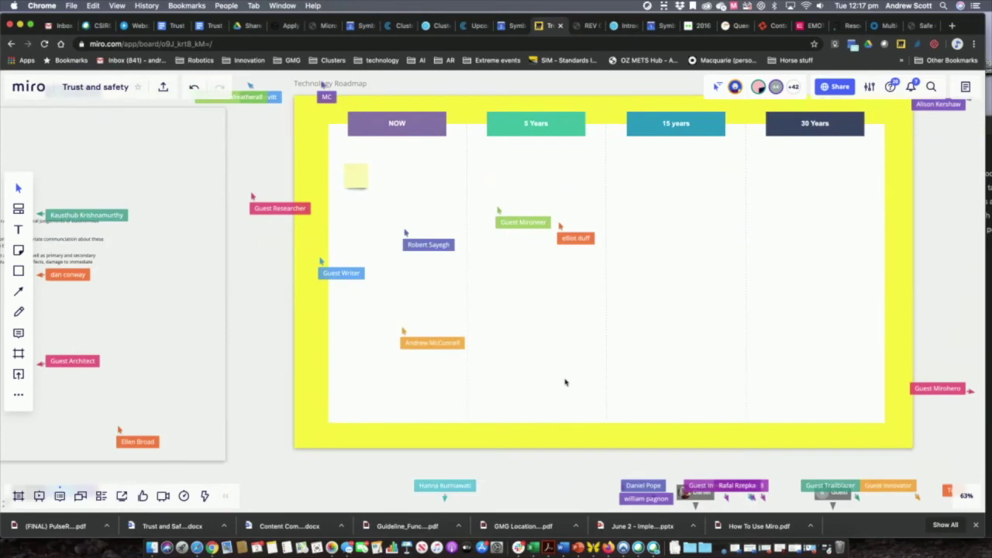
{"action": "scroll", "coordinate": [565, 382], "scroll_direction": "left", "scroll_amount": 9}
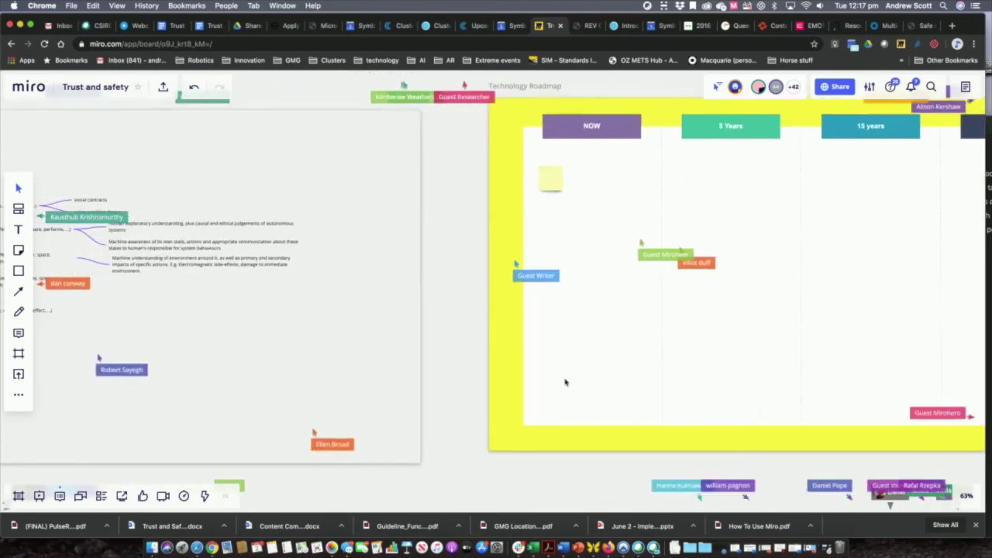
{"action": "scroll", "coordinate": [566, 383], "scroll_direction": "left", "scroll_amount": 8}
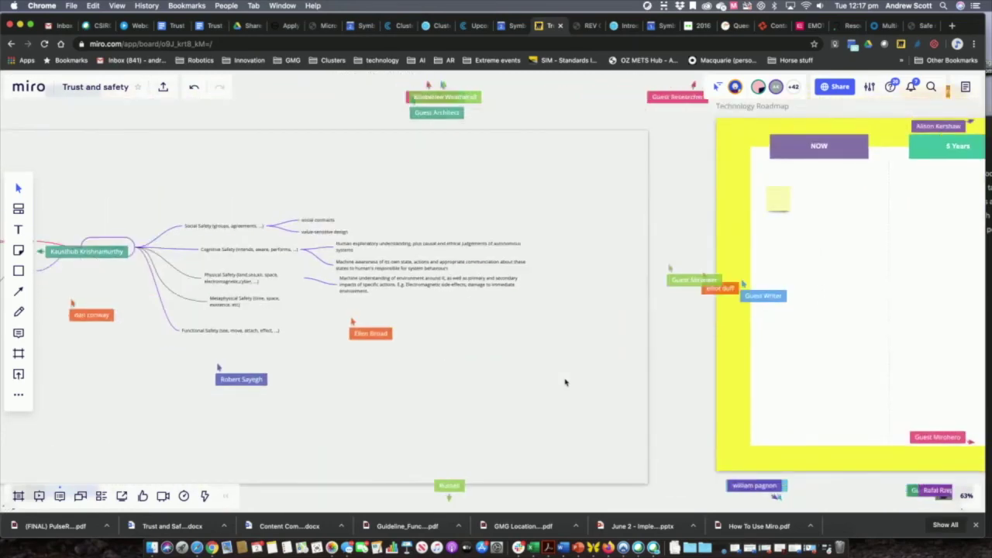
{"action": "scroll", "coordinate": [486, 380], "scroll_direction": "left", "scroll_amount": 6}
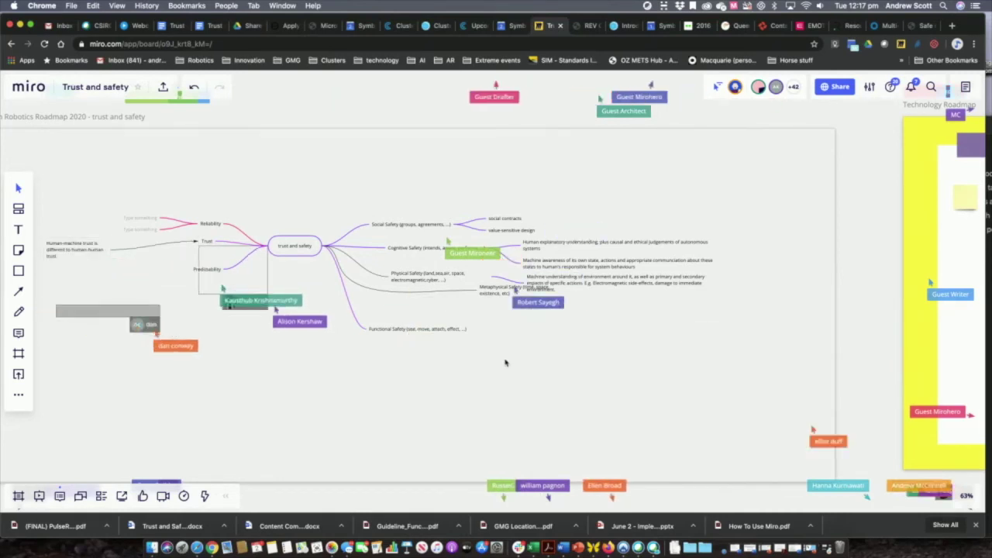
{"action": "scroll", "coordinate": [505, 362], "scroll_direction": "down", "scroll_amount": 2}
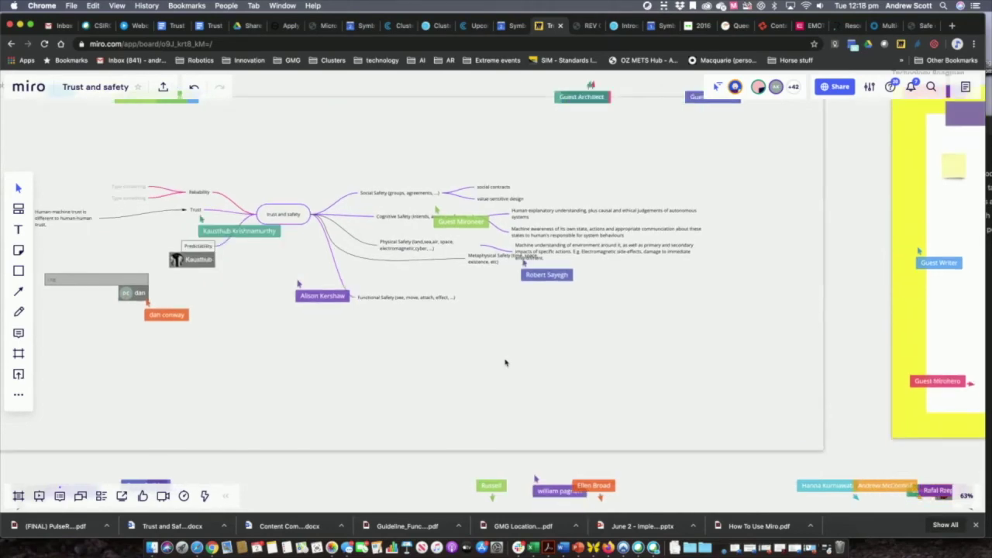
{"action": "scroll", "coordinate": [505, 362], "scroll_direction": "left", "scroll_amount": 5}
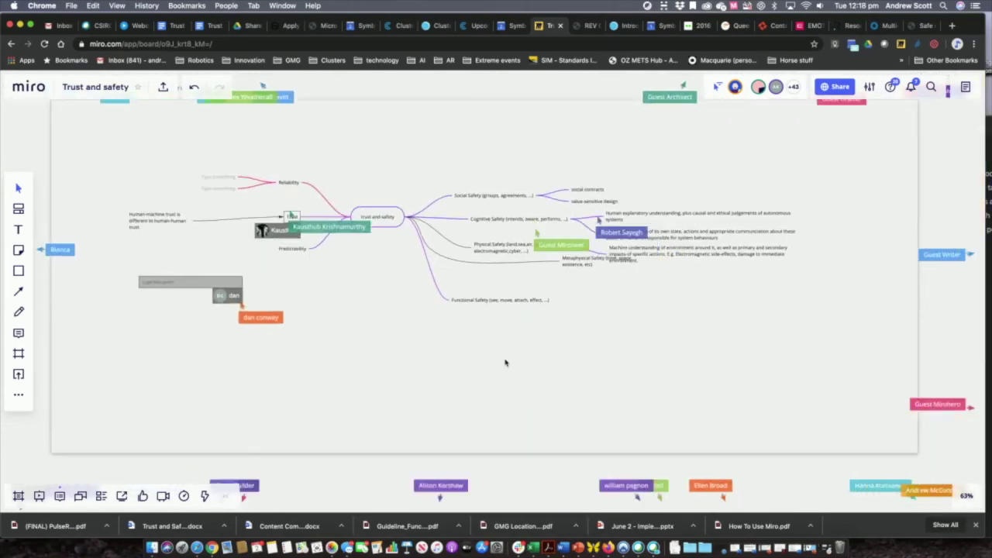
{"action": "scroll", "coordinate": [505, 362], "scroll_direction": "up", "scroll_amount": 2}
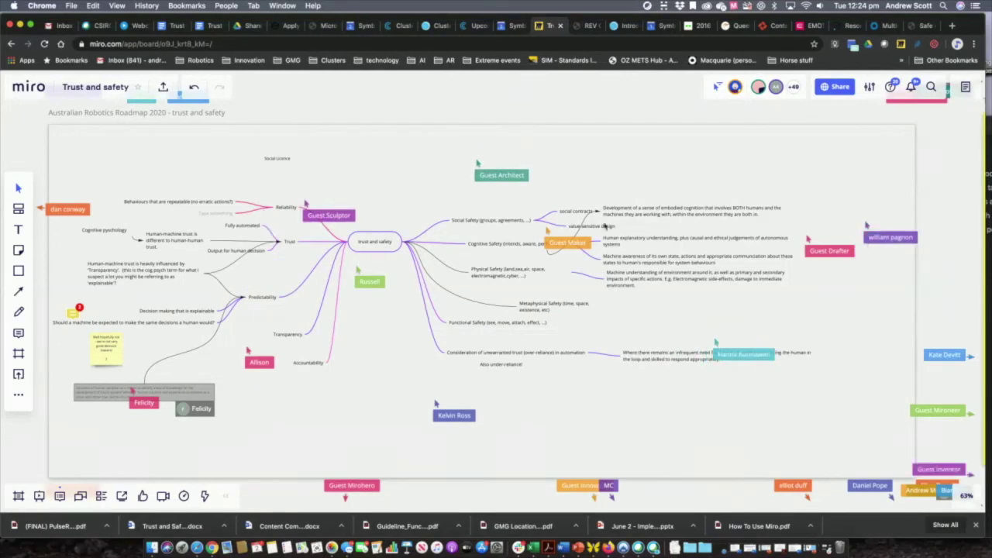
Move the embodied cognition text away from the social contracts branch on the mind map, and check the connector attached to it
{"action": "left_click", "coordinate": [634, 208]}
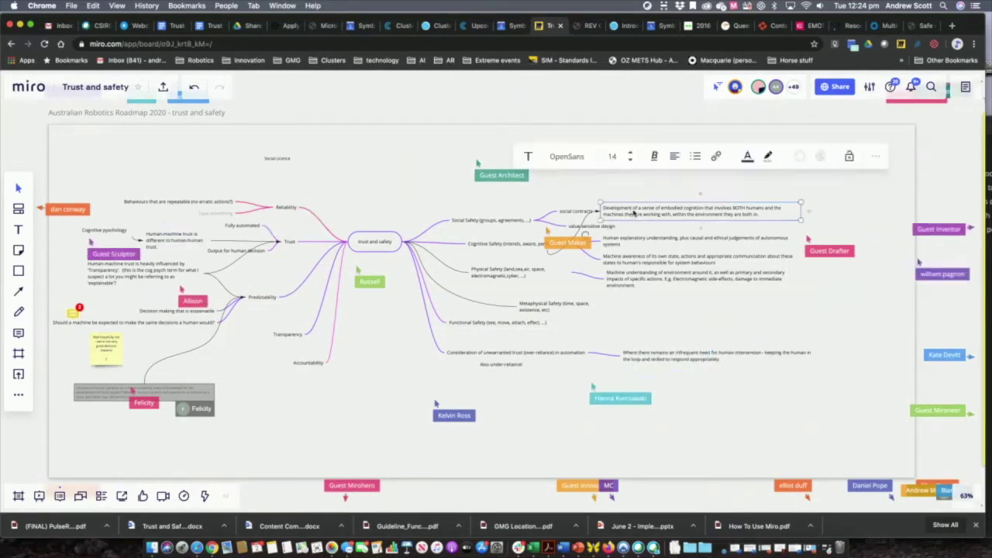
{"action": "left_click_drag", "start_coordinate": [633, 213], "coordinate": [672, 224]}
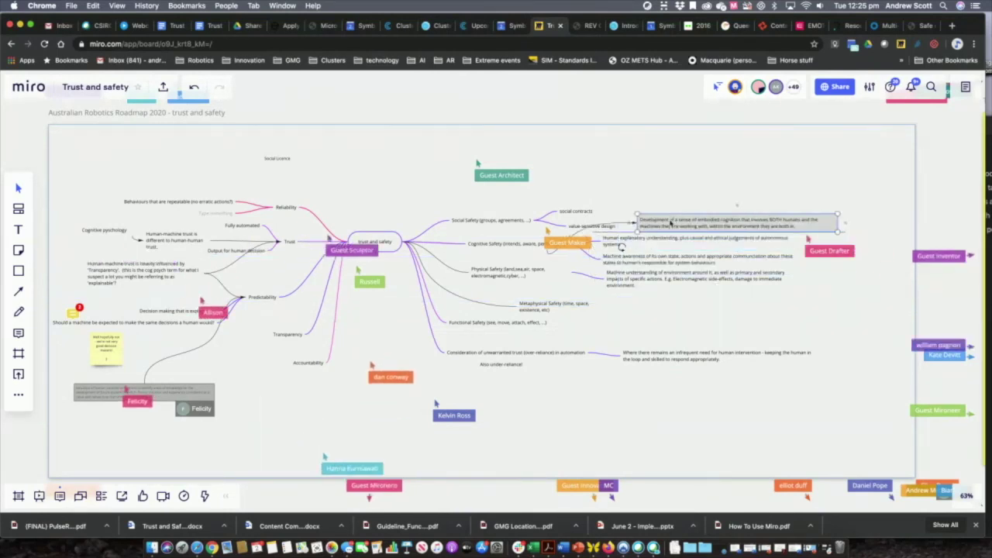
{"action": "left_click", "coordinate": [587, 236]}
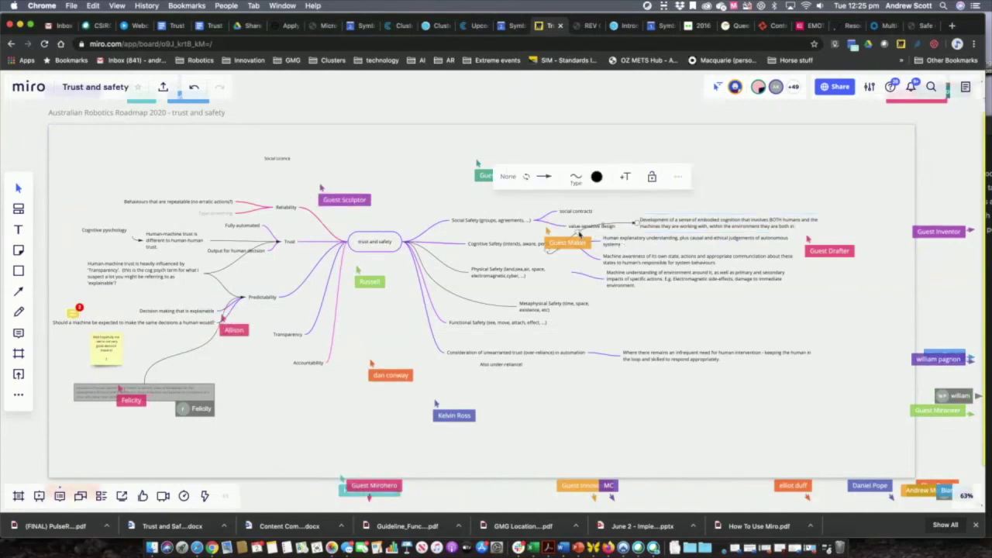
{"action": "left_click", "coordinate": [599, 236]}
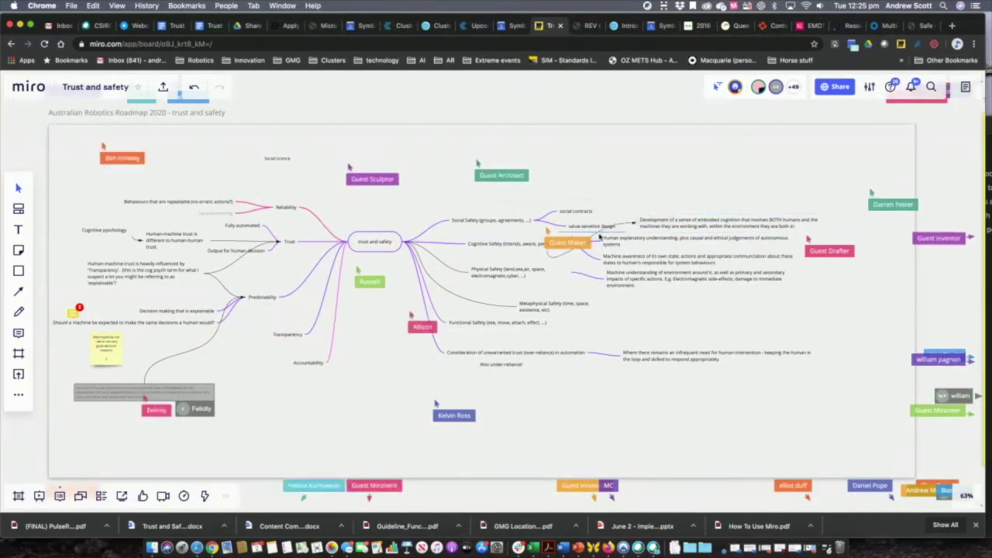
{"action": "left_click", "coordinate": [599, 236]}
{"action": "left_click", "coordinate": [663, 321]}
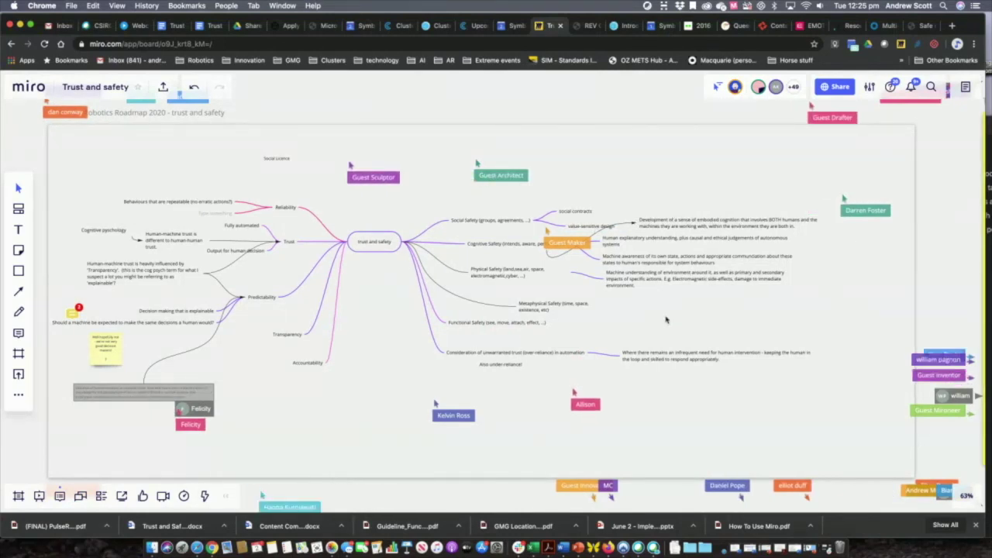
Review the sticky notes added to the NOW and 5 Years columns of the Technology Roadmap
{"action": "scroll", "coordinate": [665, 319], "scroll_direction": "right", "scroll_amount": 5}
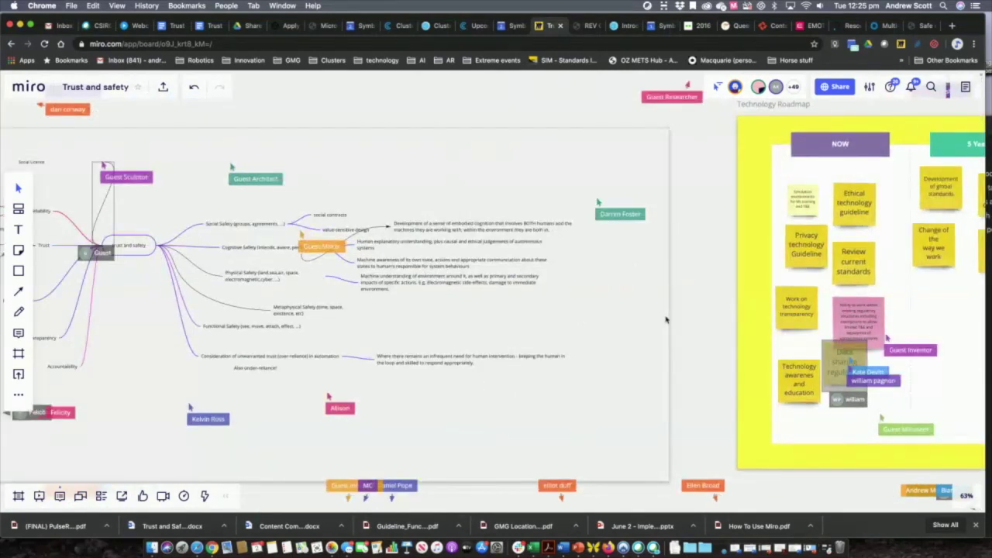
{"action": "scroll", "coordinate": [665, 320], "scroll_direction": "right", "scroll_amount": 10}
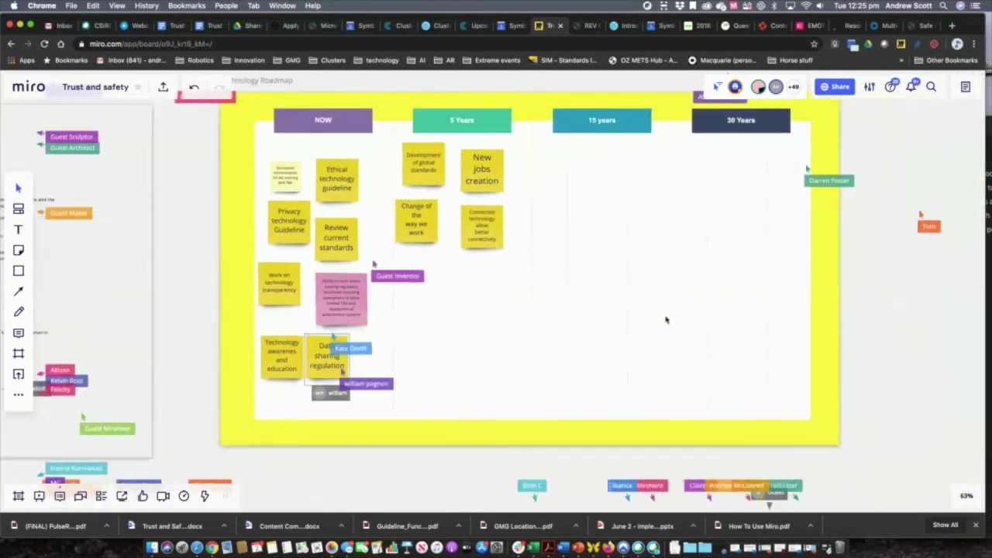
{"action": "scroll", "coordinate": [665, 320], "scroll_direction": "down", "scroll_amount": 1}
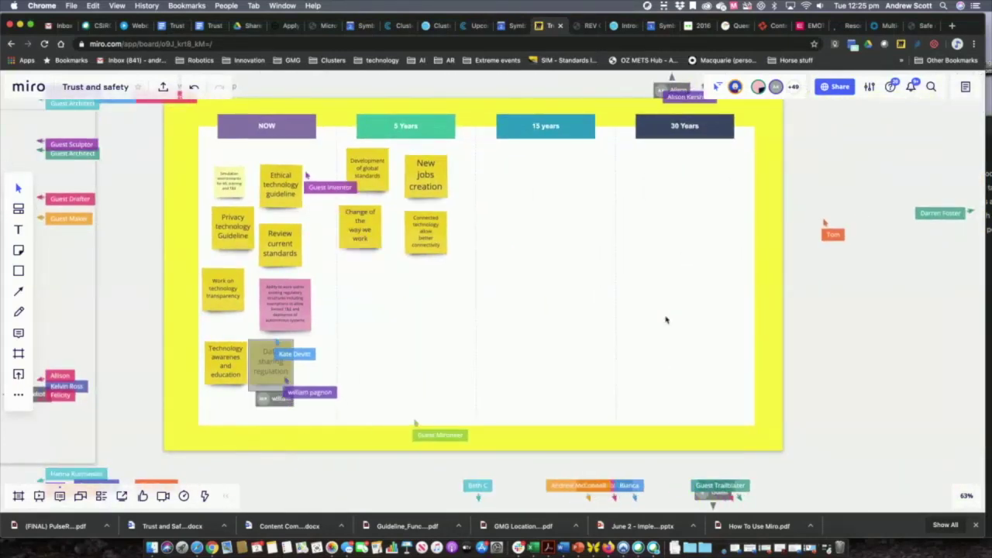